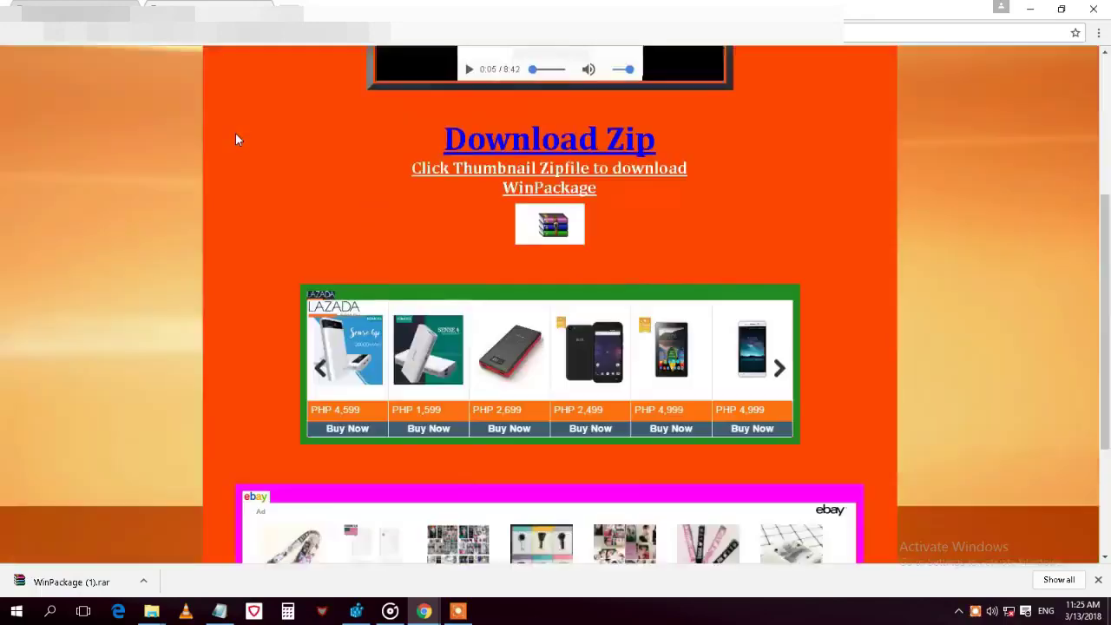
# Step: Download the WinPackage archive from the web page's zip file thumbnail
pyautogui.scroll(-3, 234, 157)
pyautogui.scroll(-3, 231, 165)
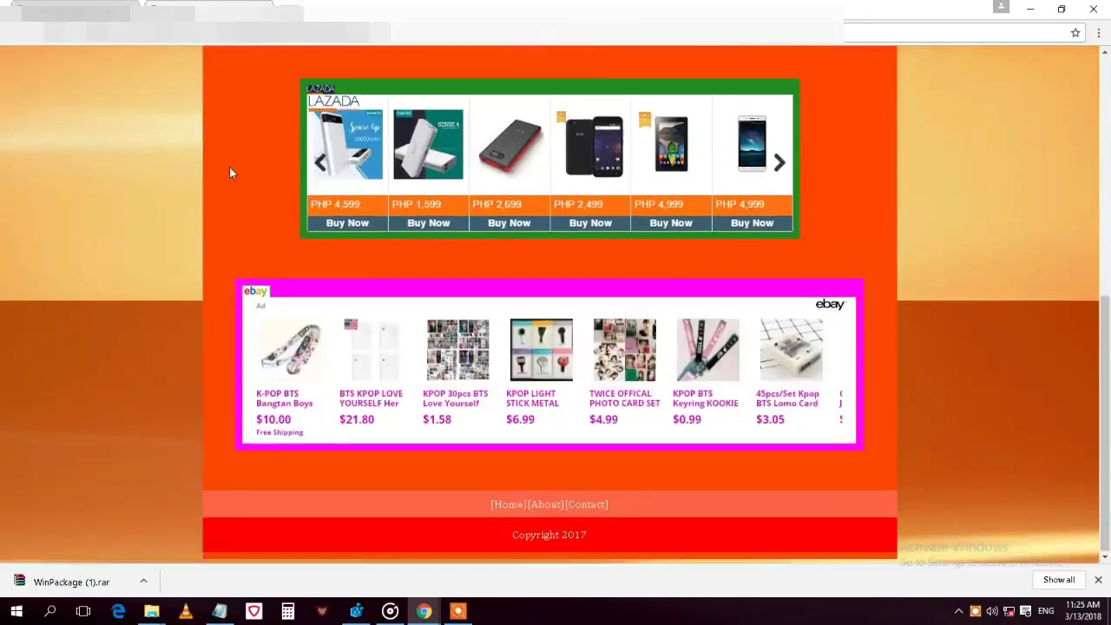
pyautogui.scroll(5, 187, 192)
pyautogui.scroll(1, 188, 196)
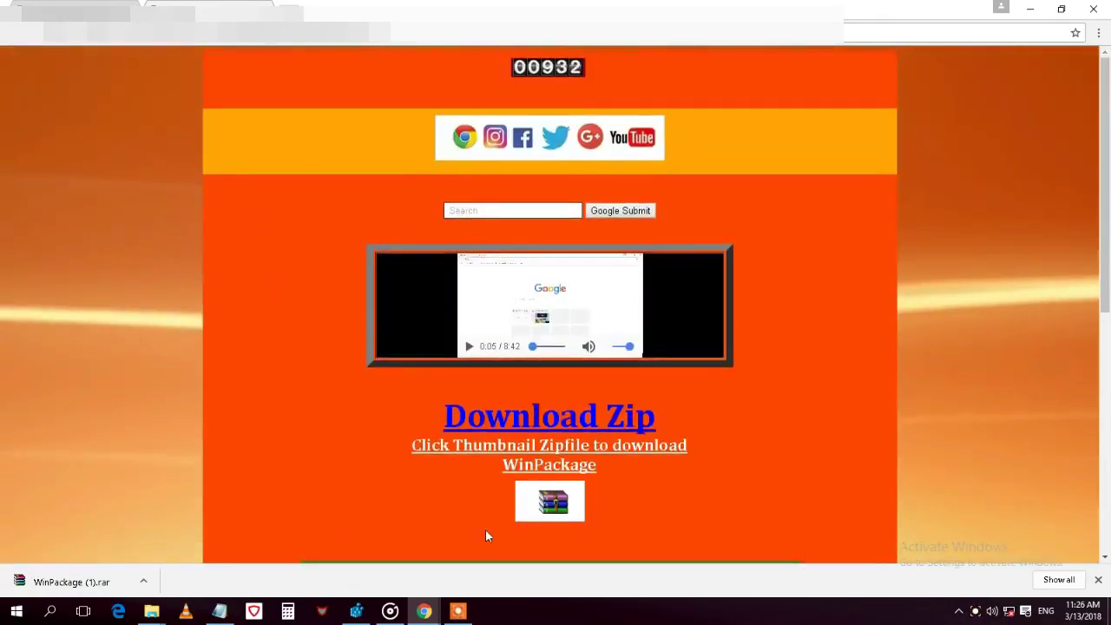
pyautogui.click(469, 347)
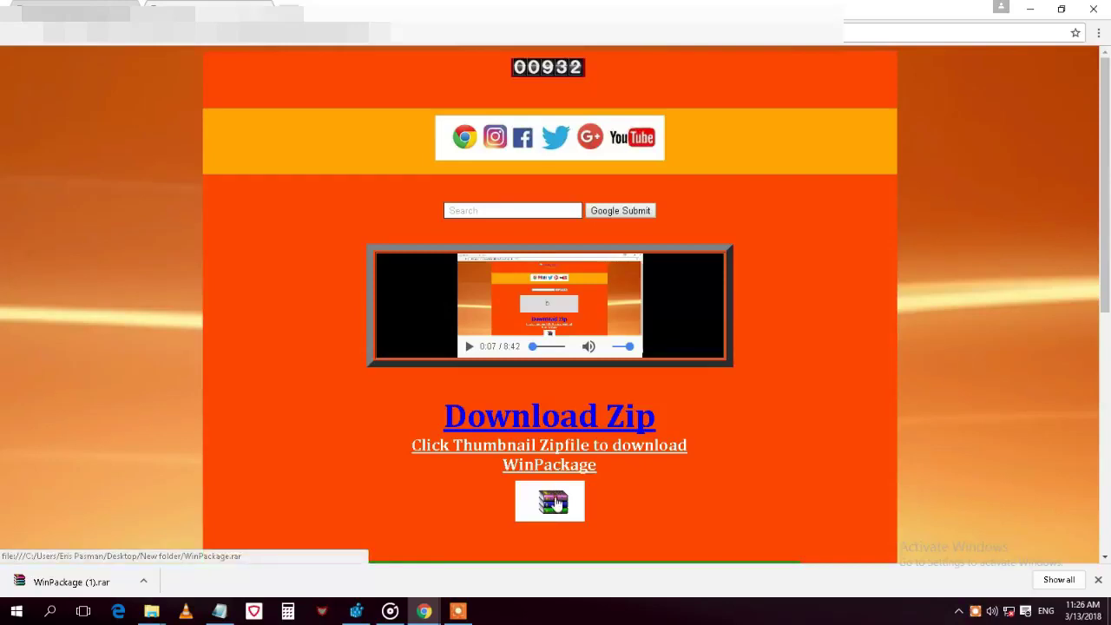
pyautogui.click(559, 503)
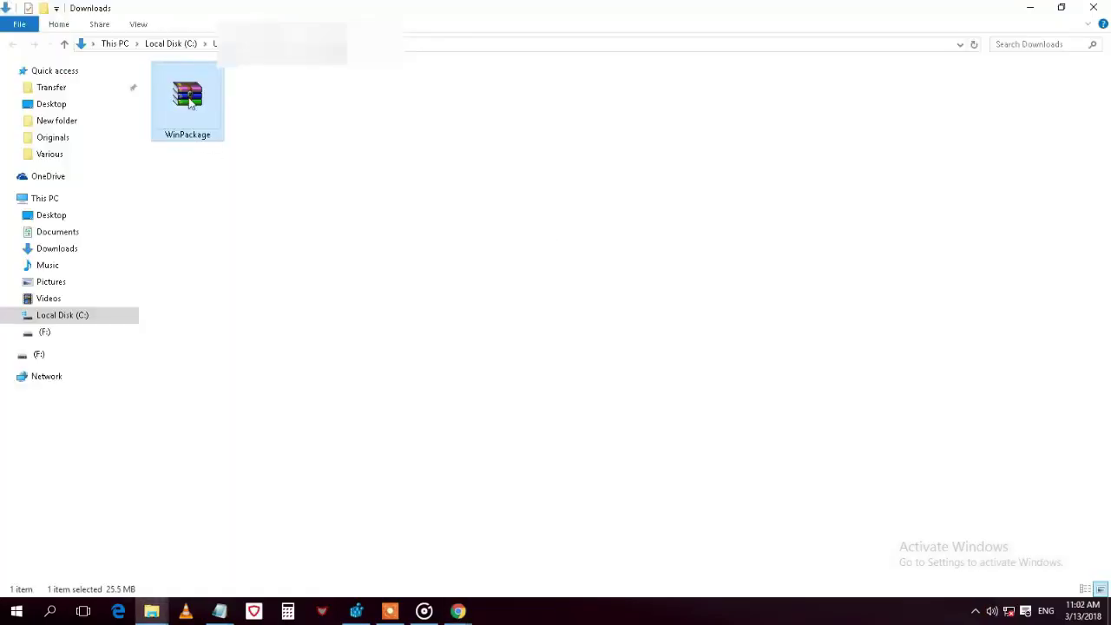
# Step: Copy the WinPackage archive from the Downloads folder and paste it onto the desktop
pyautogui.rightClick(190, 102)
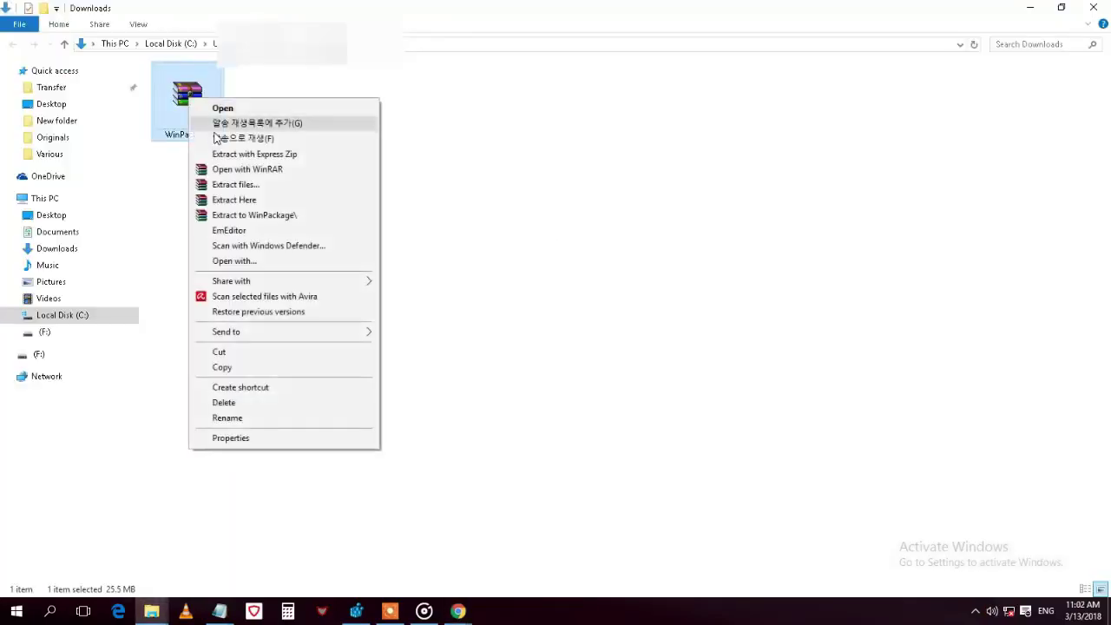
pyautogui.click(245, 368)
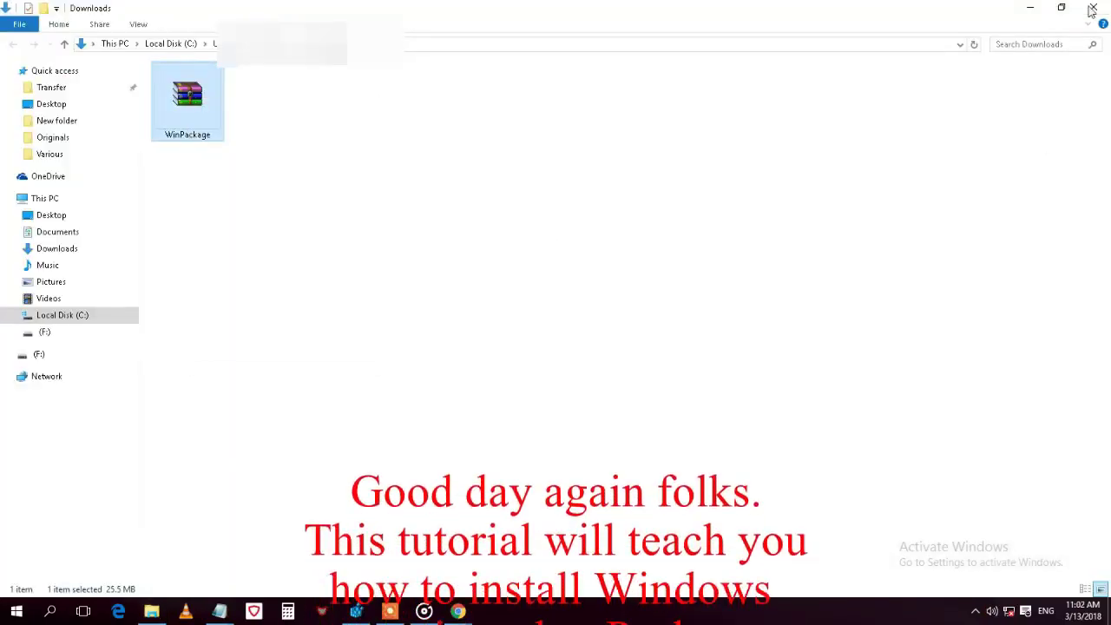
pyautogui.click(1030, 7)
pyautogui.click(1032, 10)
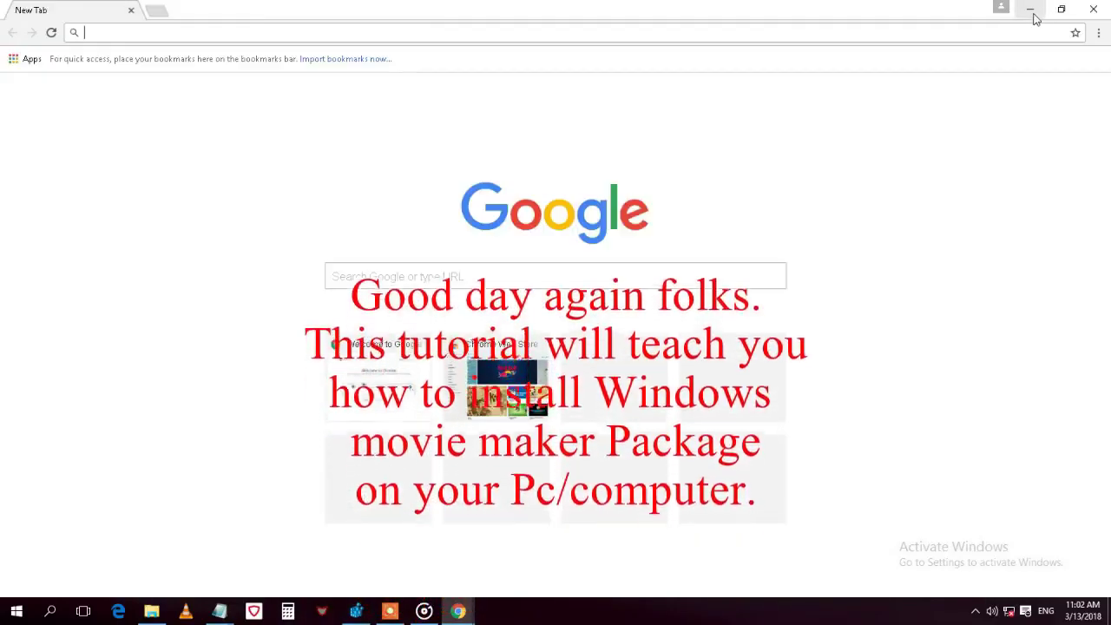
pyautogui.click(1032, 10)
pyautogui.rightClick(569, 426)
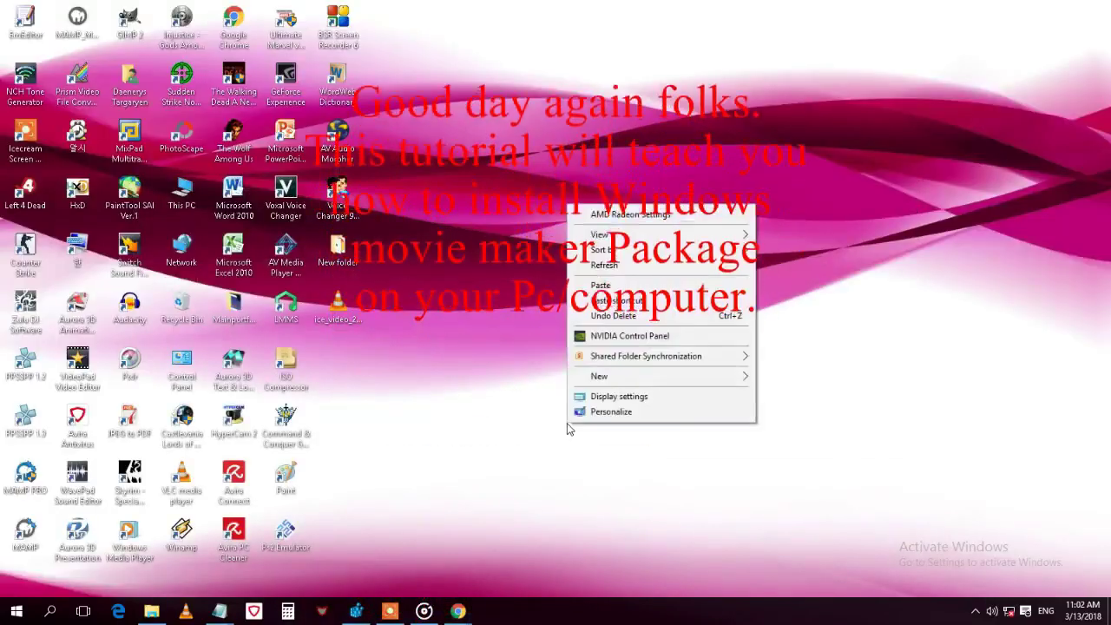
pyautogui.click(607, 277)
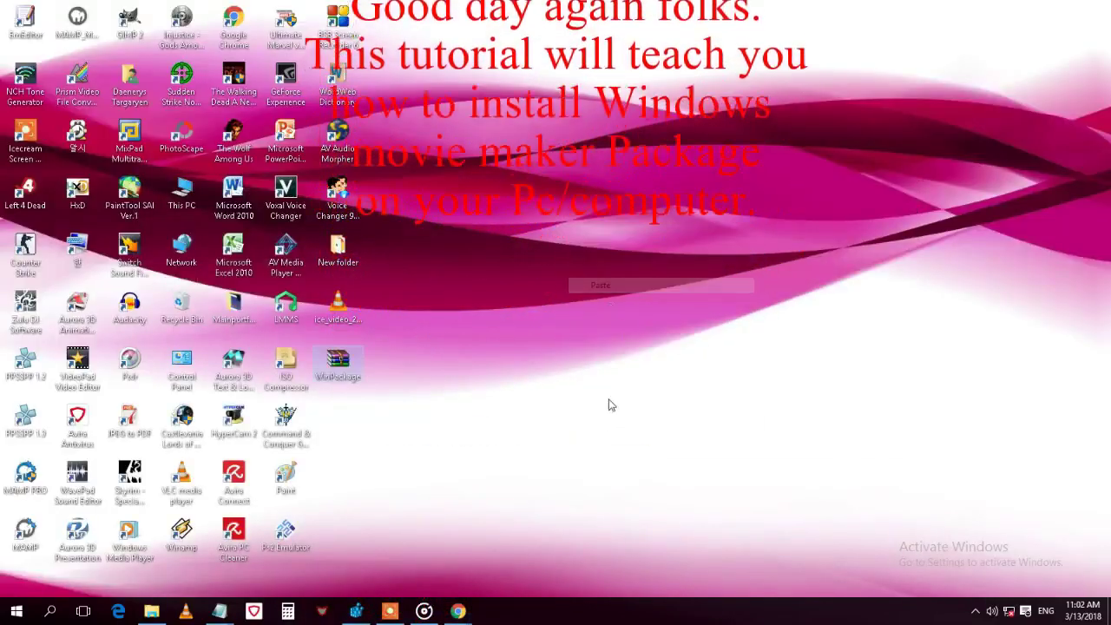
# Step: Extract the WinPackage archive on the desktop into its own WinPackage folder
pyautogui.rightClick(348, 368)
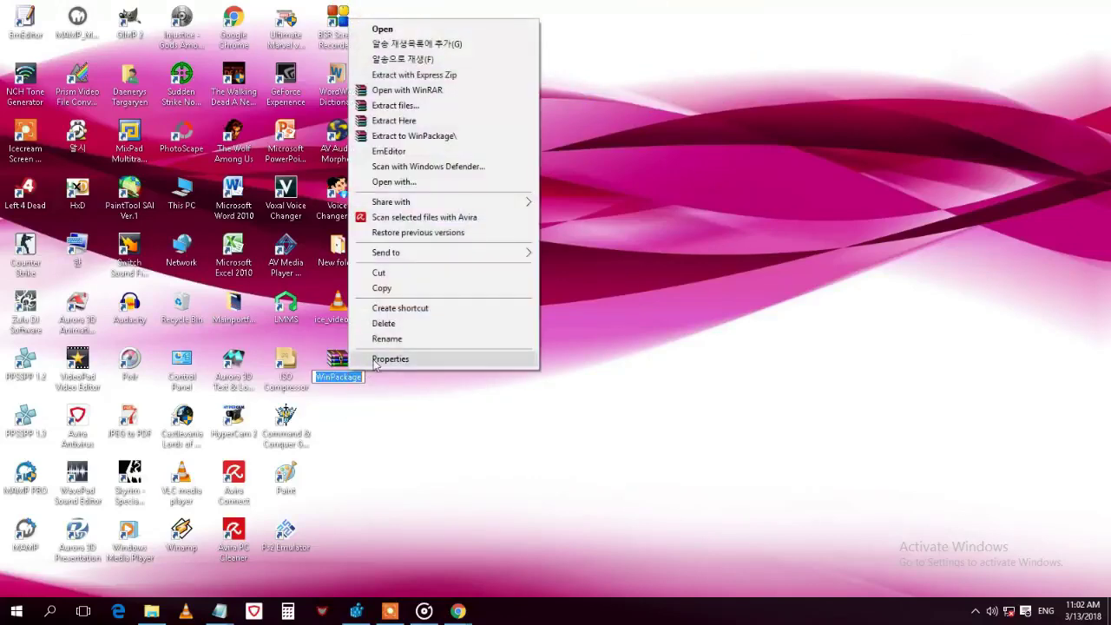
pyautogui.click(393, 417)
pyautogui.rightClick(343, 369)
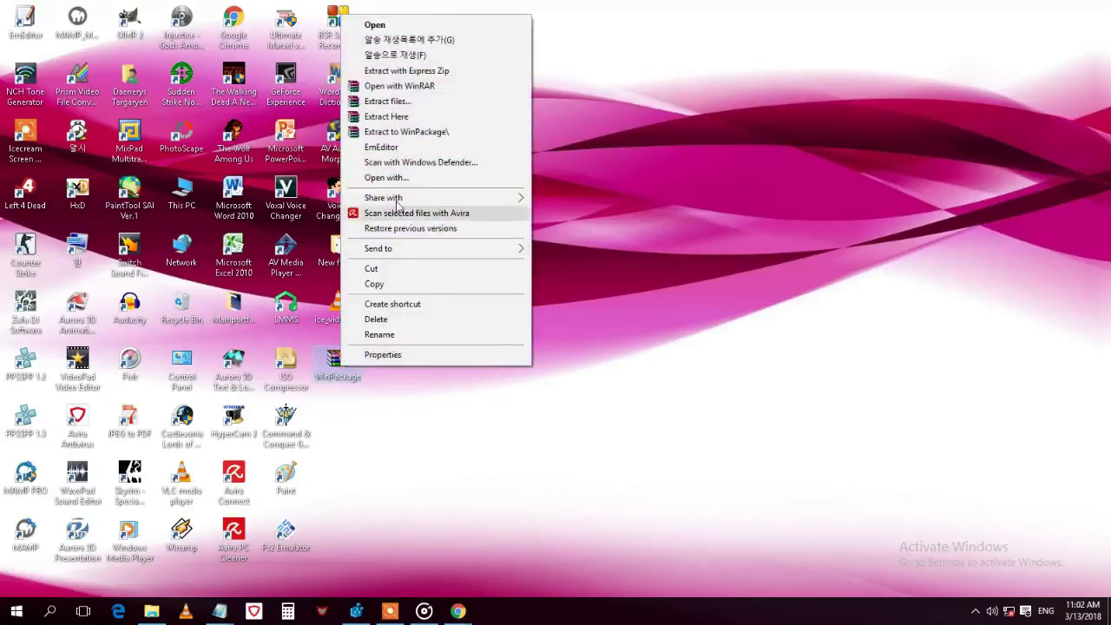
pyautogui.click(405, 132)
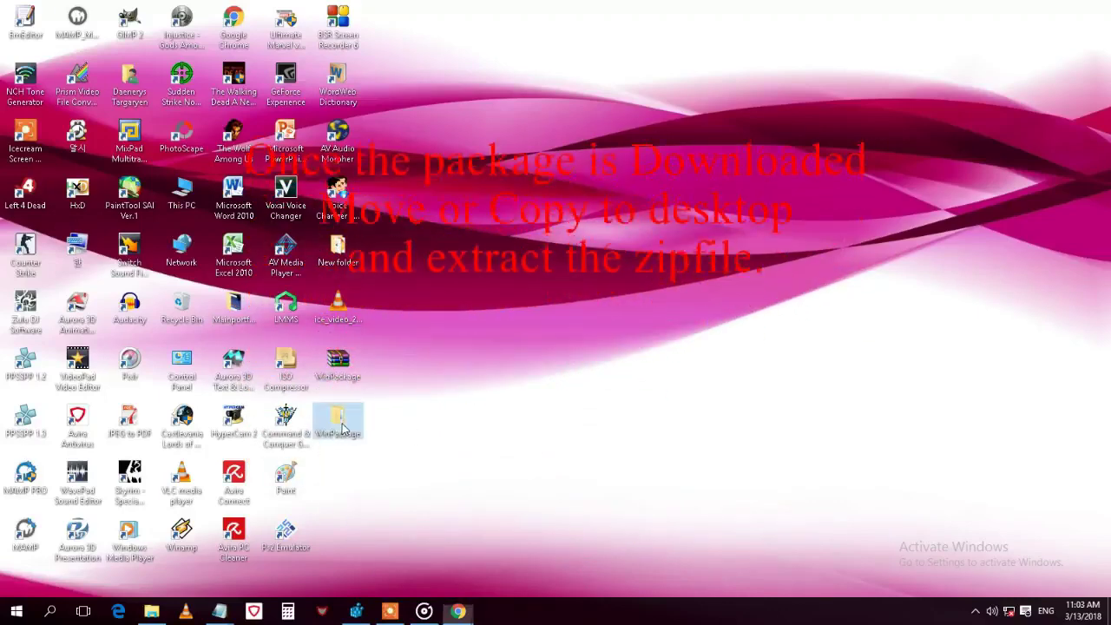
# Step: Delete the WinPackage archive from the desktop, keeping the extracted folder
pyautogui.doubleClick(343, 426)
pyautogui.click(1033, 11)
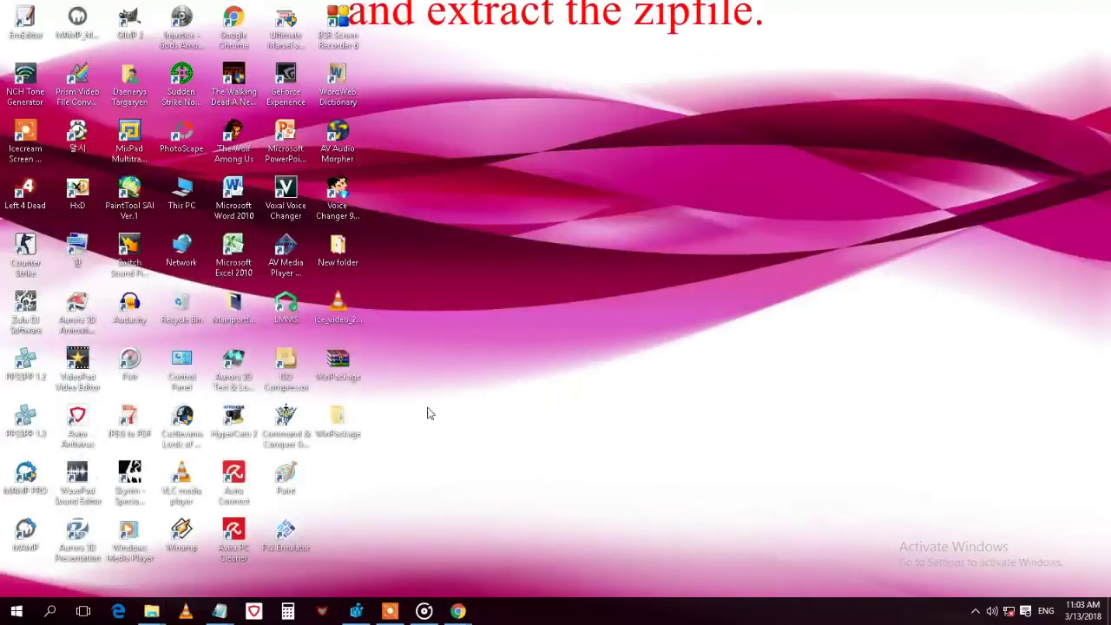
pyautogui.rightClick(349, 375)
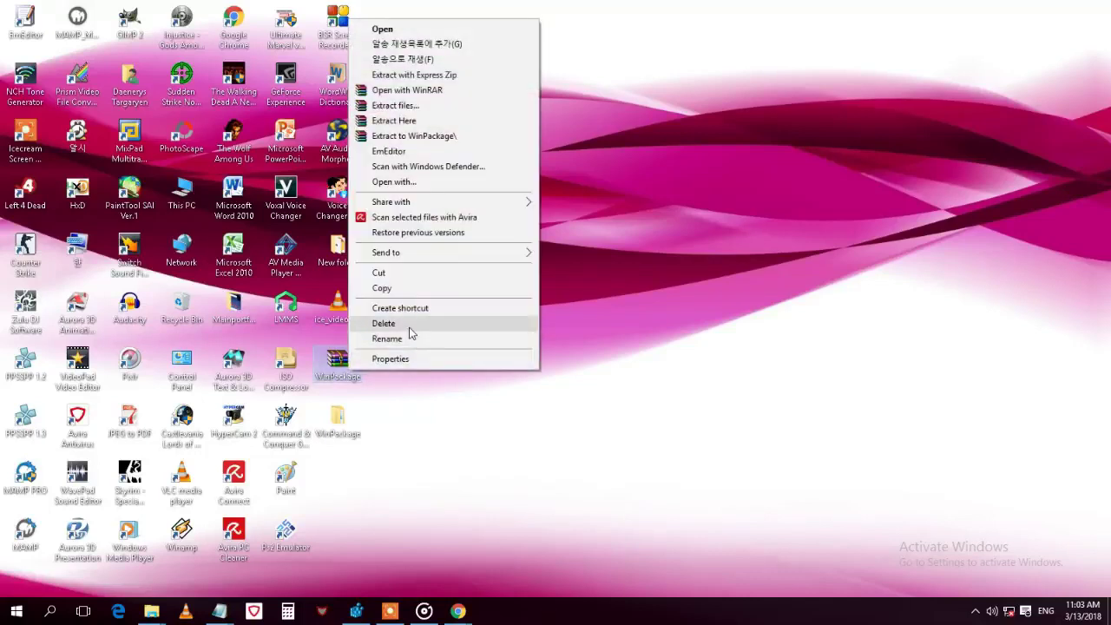
pyautogui.click(408, 320)
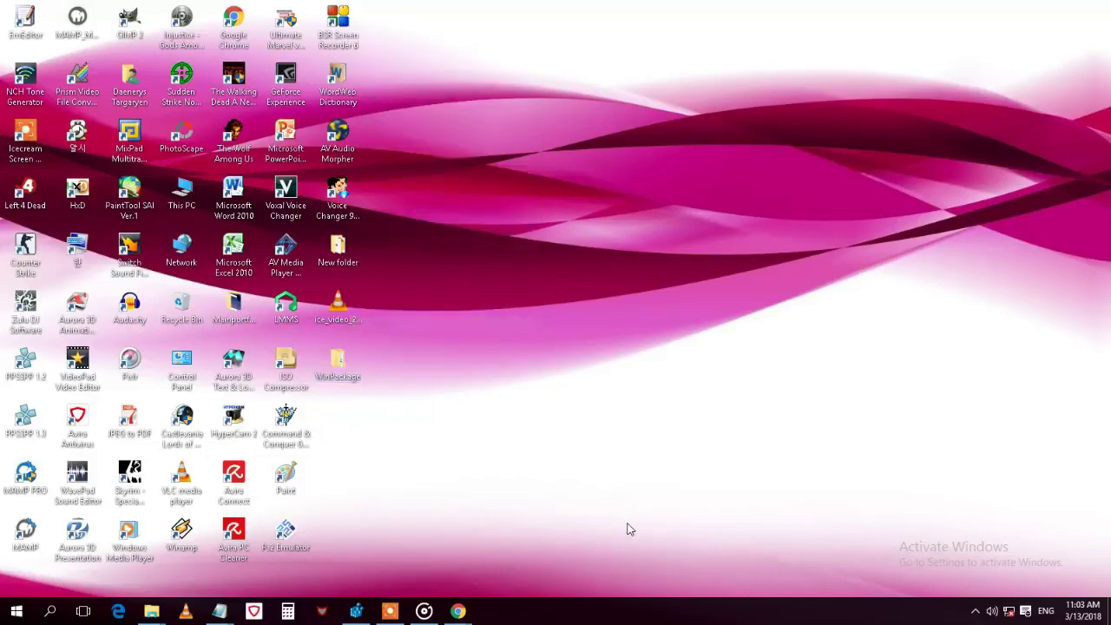
# Step: Open the windows-movie-maker package folder inside the desktop's WinPackage folder and maximize its window
pyautogui.doubleClick(334, 379)
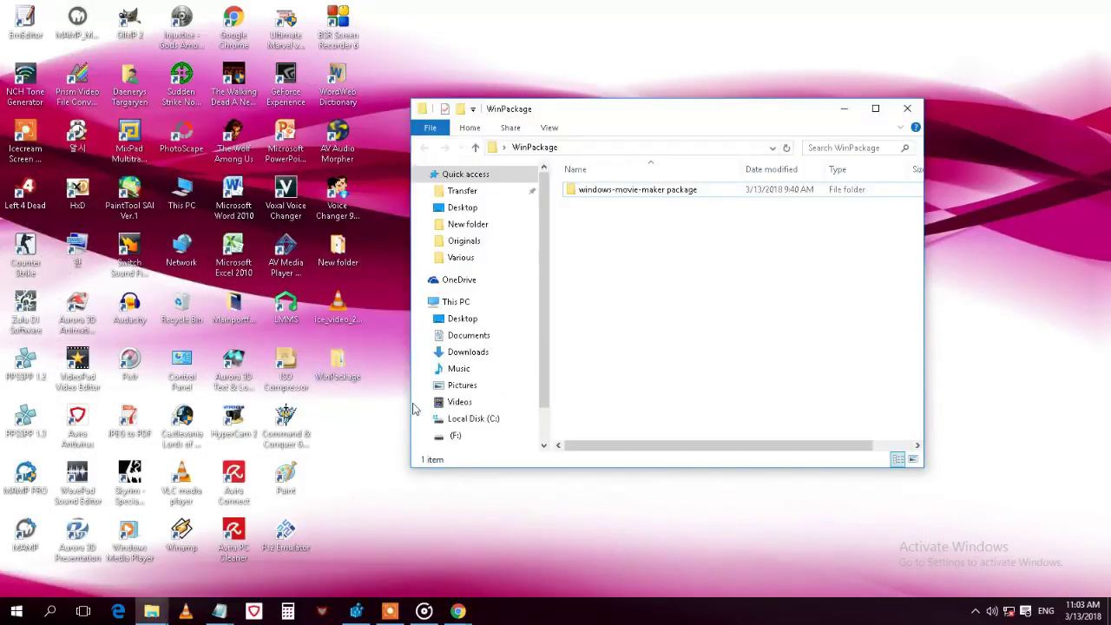
pyautogui.doubleClick(622, 196)
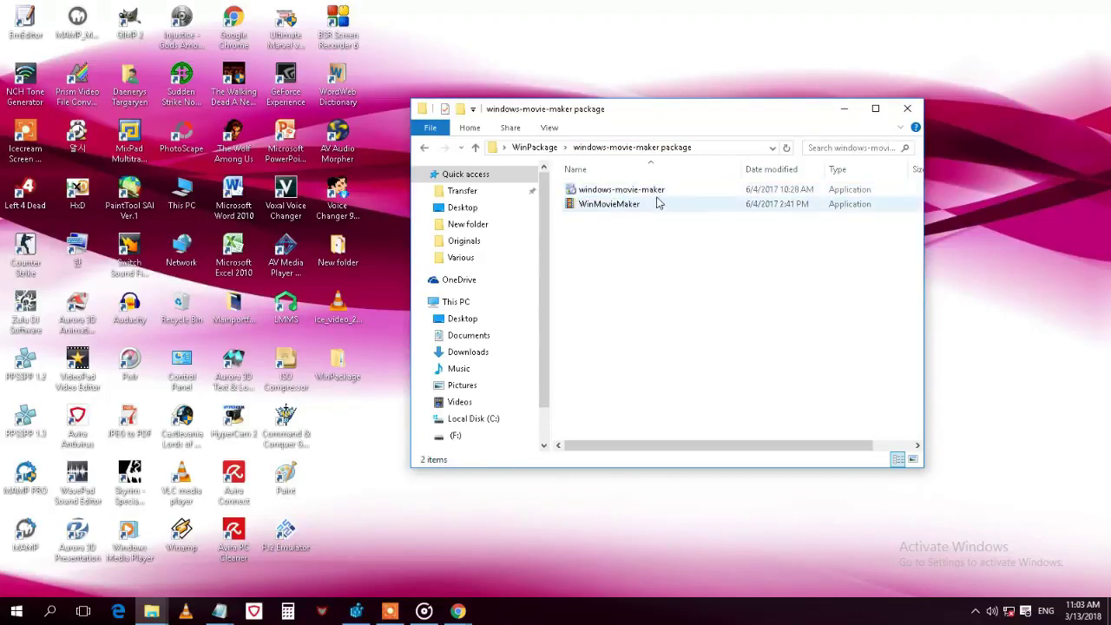
pyautogui.click(876, 111)
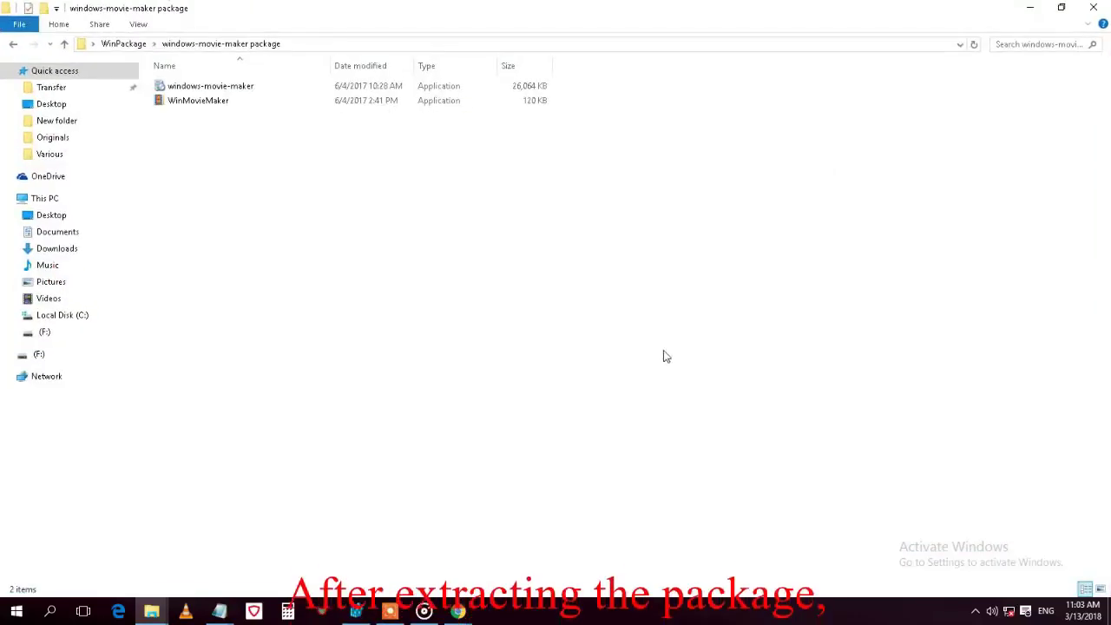
# Step: Run the windows-movie-maker installer, accepting the license agreement and keeping the default options, including the Quick Launch icon
pyautogui.doubleClick(222, 87)
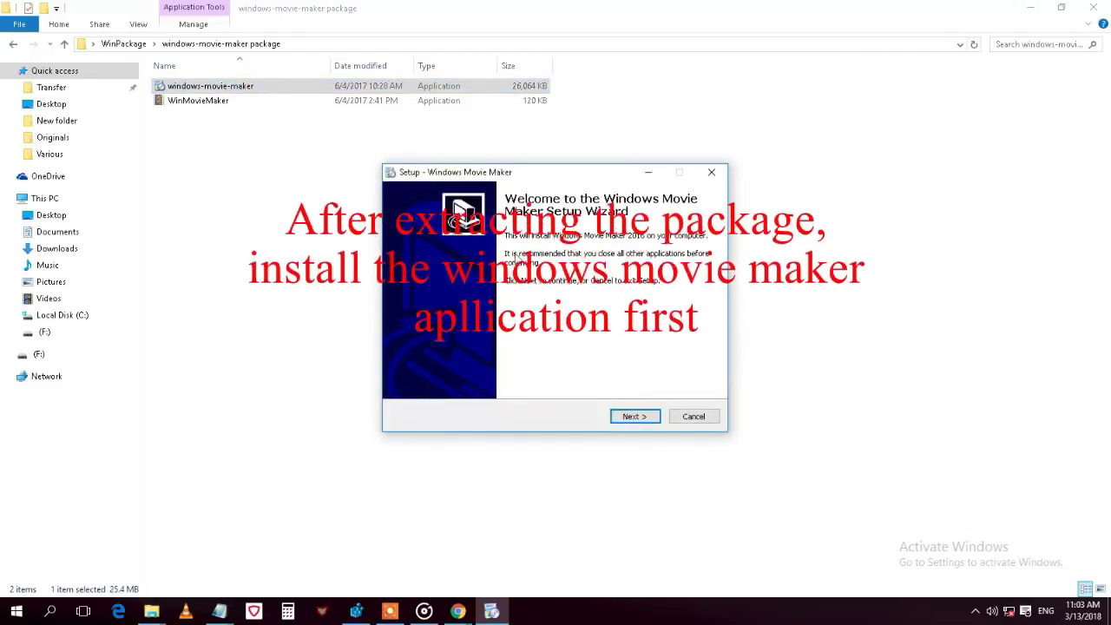
pyautogui.click(626, 418)
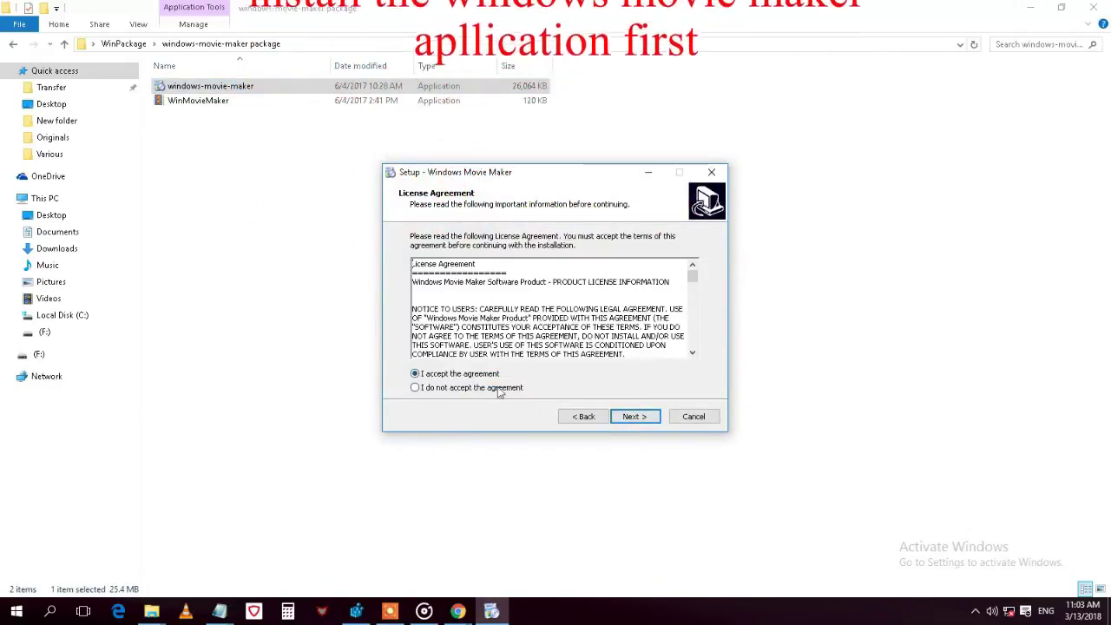
pyautogui.click(638, 418)
pyautogui.click(644, 420)
pyautogui.click(646, 421)
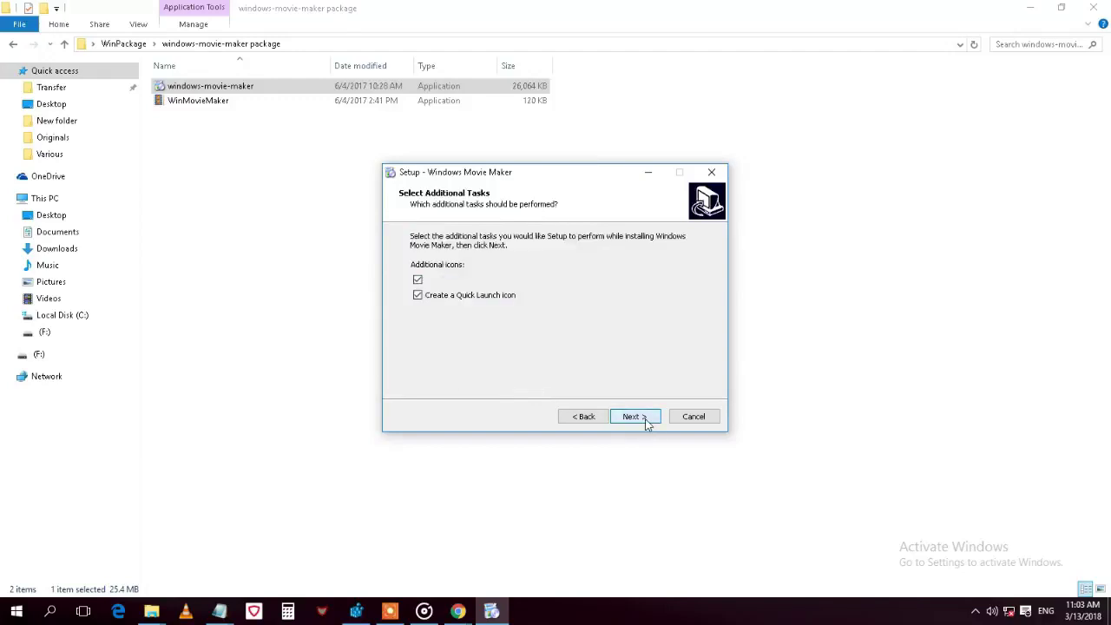
pyautogui.click(645, 421)
pyautogui.click(645, 421)
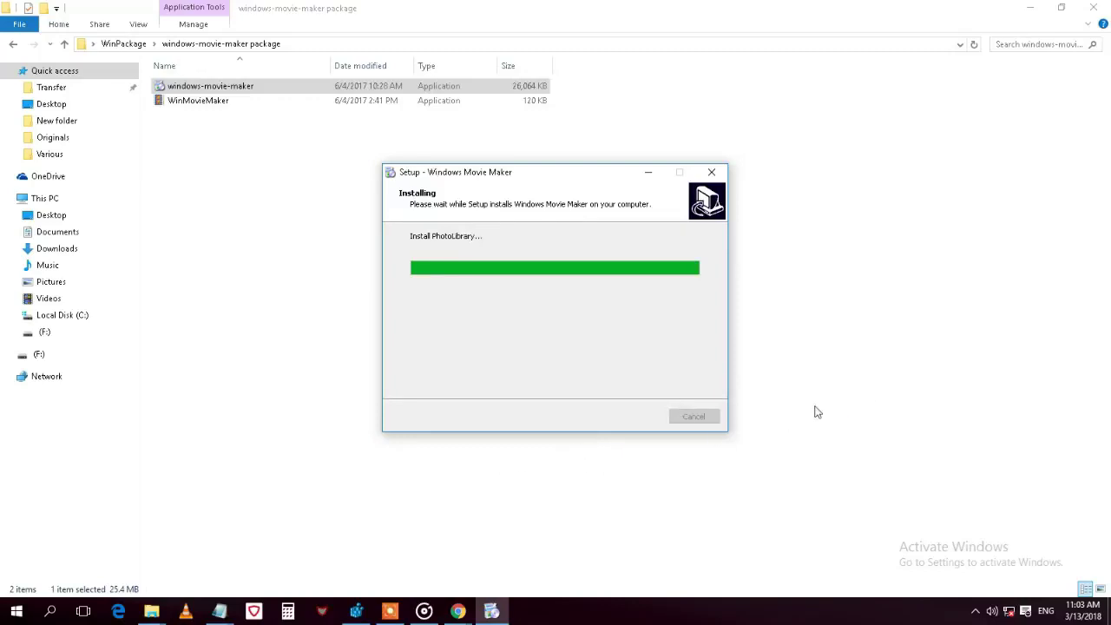
# Step: Finish the setup with Launch Windows Movie Maker enabled and postpone the trial registration
pyautogui.click(1031, 10)
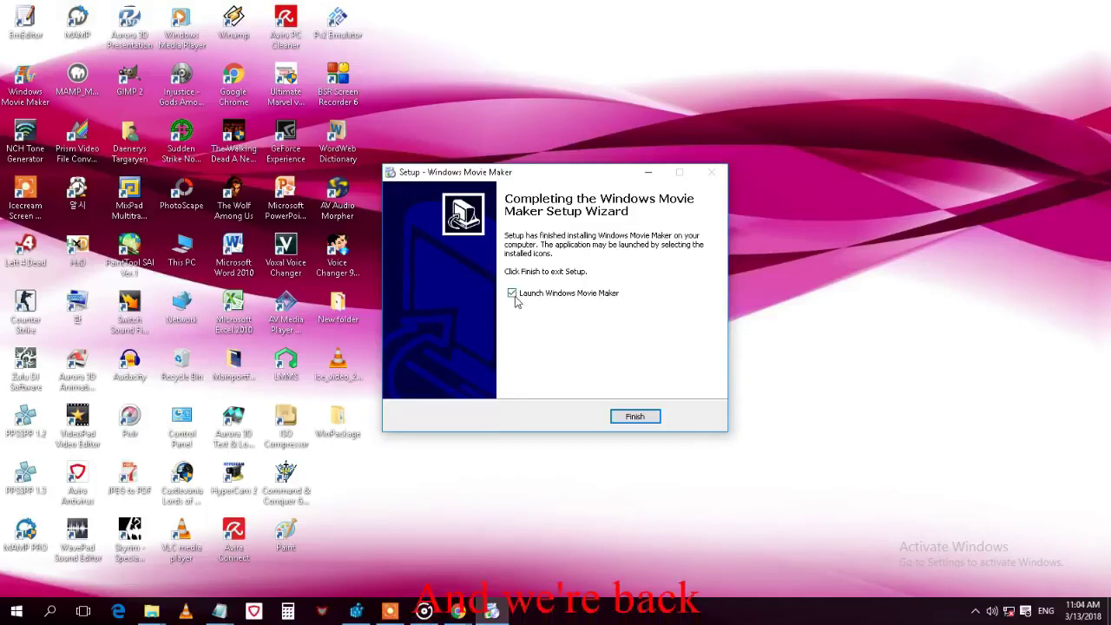
pyautogui.click(641, 420)
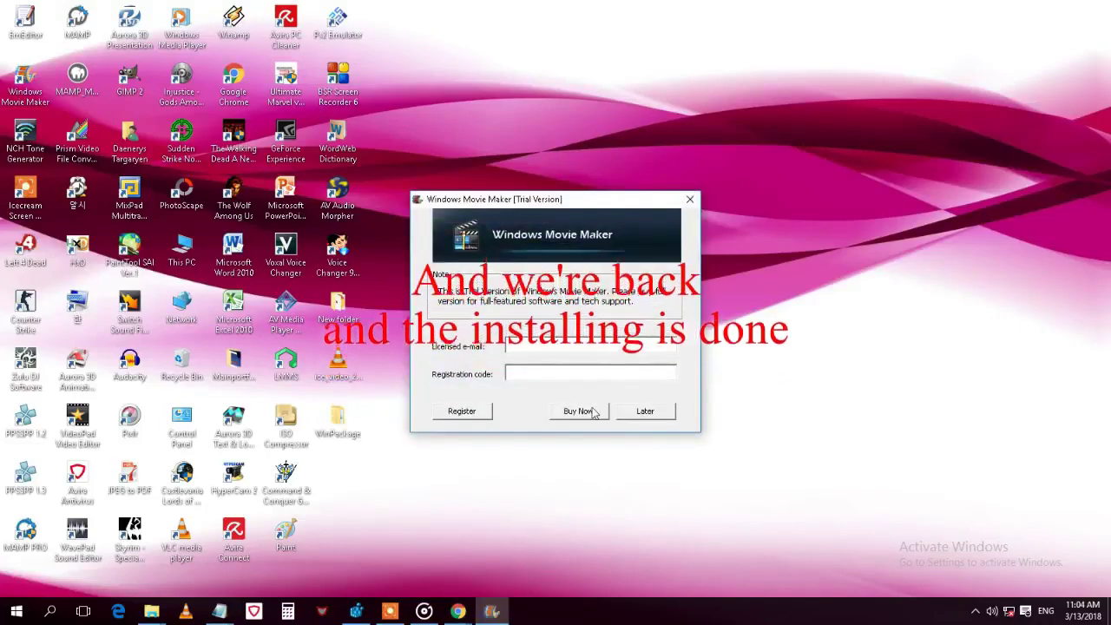
pyautogui.click(647, 411)
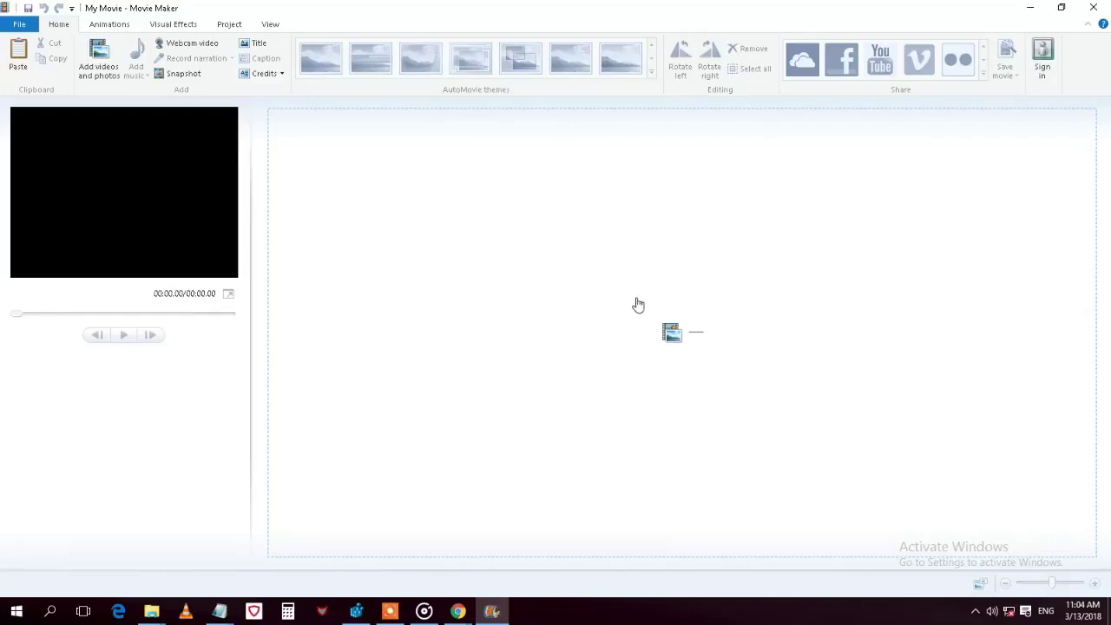
# Step: Close the launched Movie Maker program
pyautogui.click(1032, 8)
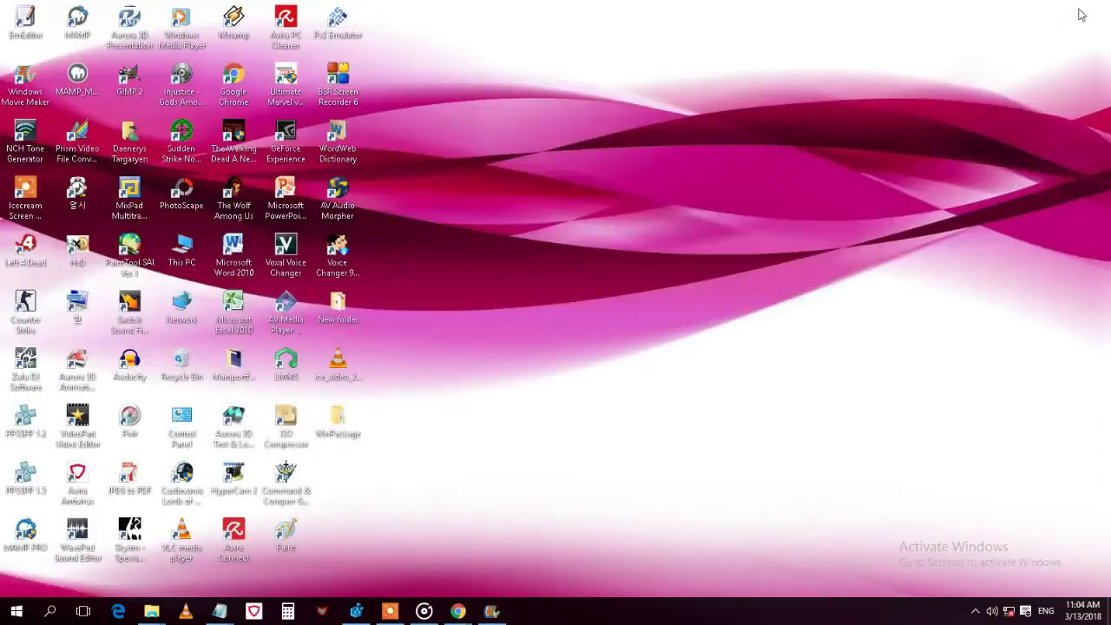
pyautogui.click(491, 612)
pyautogui.click(1093, 8)
# Step: Reopen the windows-movie-maker package folder from WinPackage and restore its window to a smaller size
pyautogui.doubleClick(338, 418)
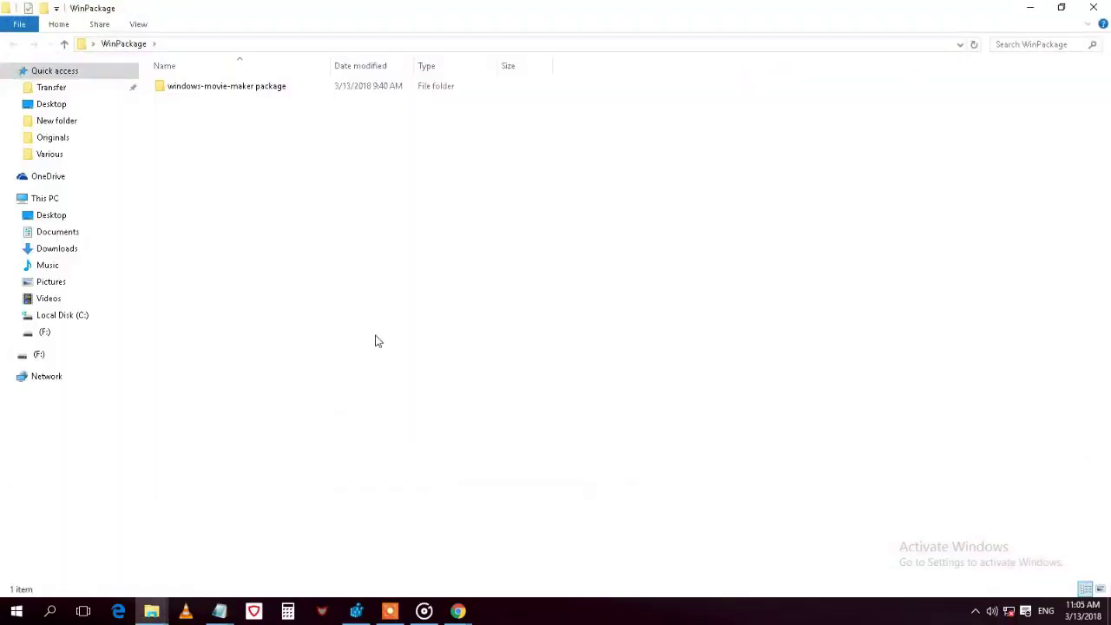
pyautogui.doubleClick(281, 86)
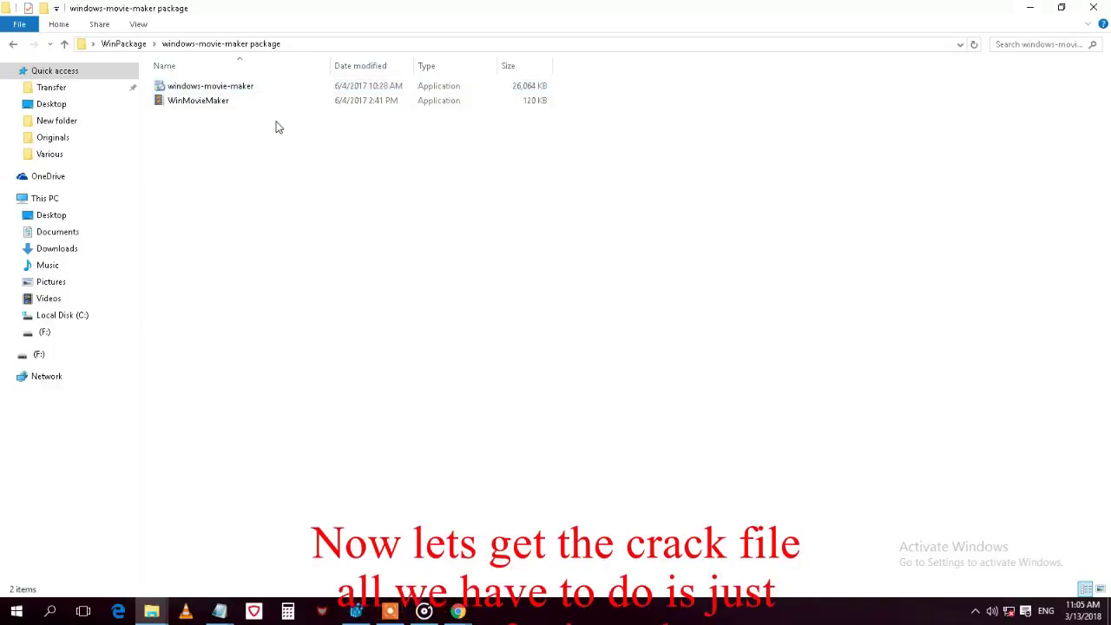
pyautogui.click(1061, 8)
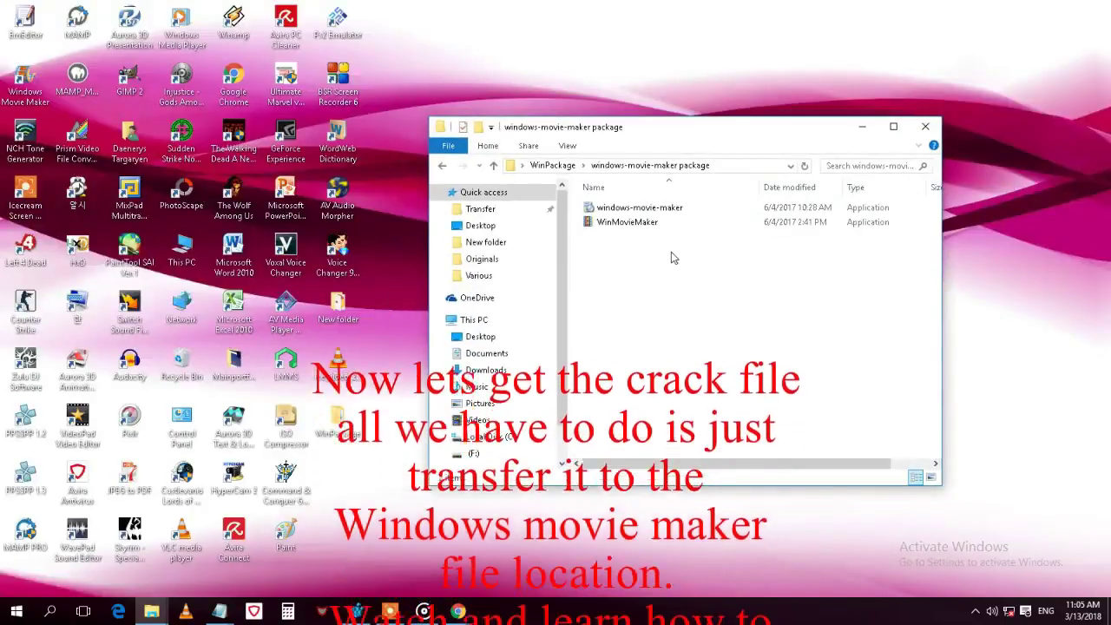
# Step: Open the file location of the Windows Movie Maker desktop shortcut, find WinMovieMaker in Photo Gallery, and restore the window to a smaller size
pyautogui.rightClick(25, 97)
pyautogui.click(48, 123)
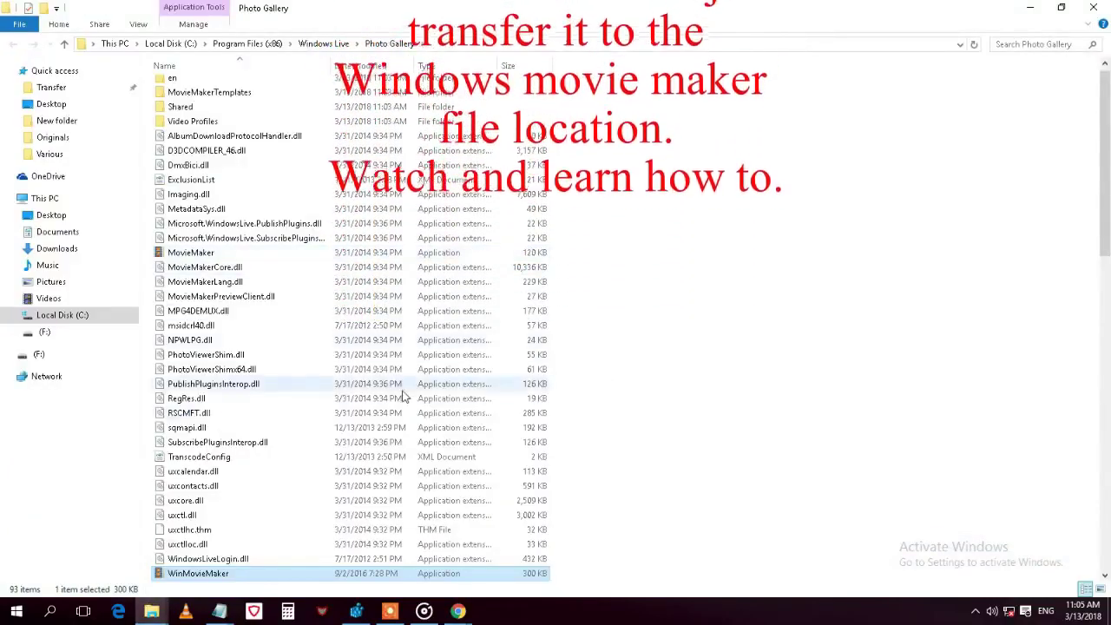
pyautogui.scroll(-7, 764, 454)
pyautogui.scroll(-5, 761, 454)
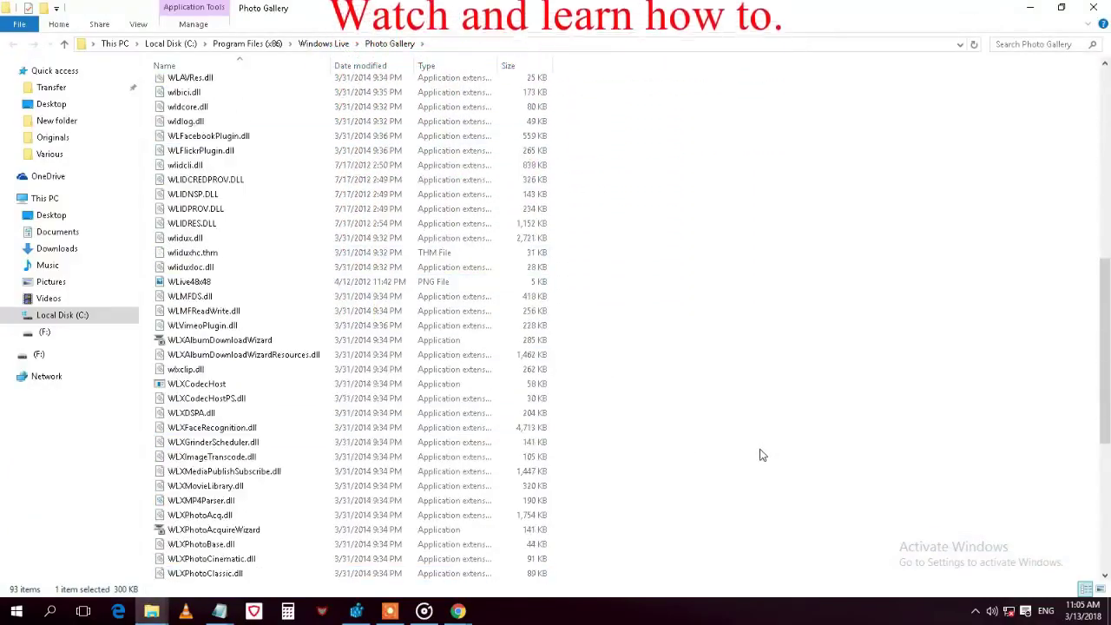
pyautogui.scroll(-5, 761, 454)
pyautogui.scroll(11, 761, 455)
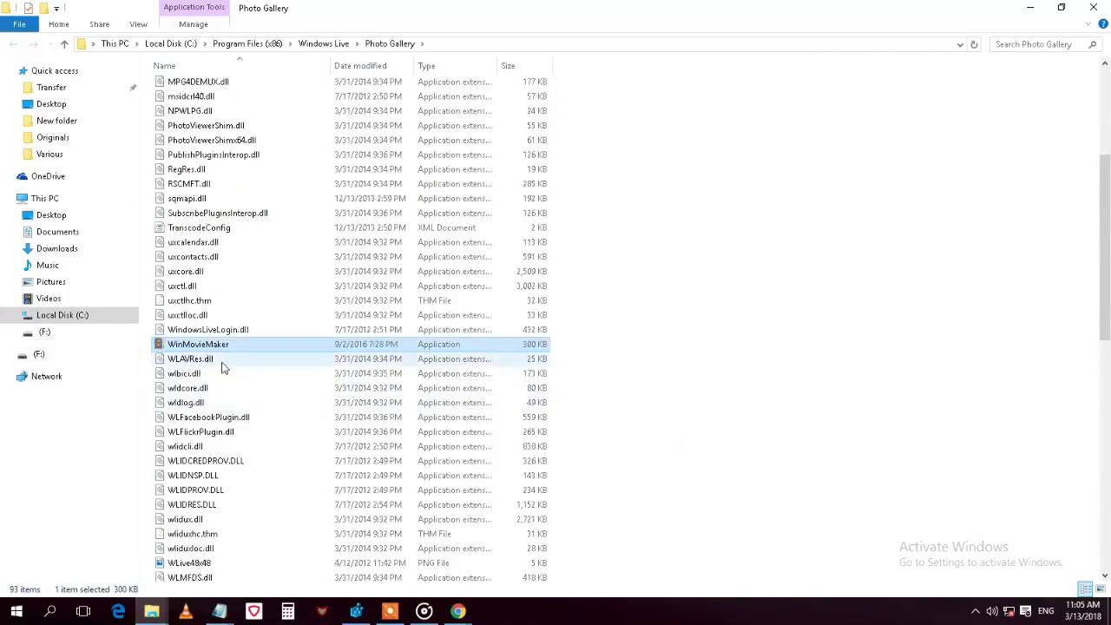
pyautogui.scroll(5, 736, 388)
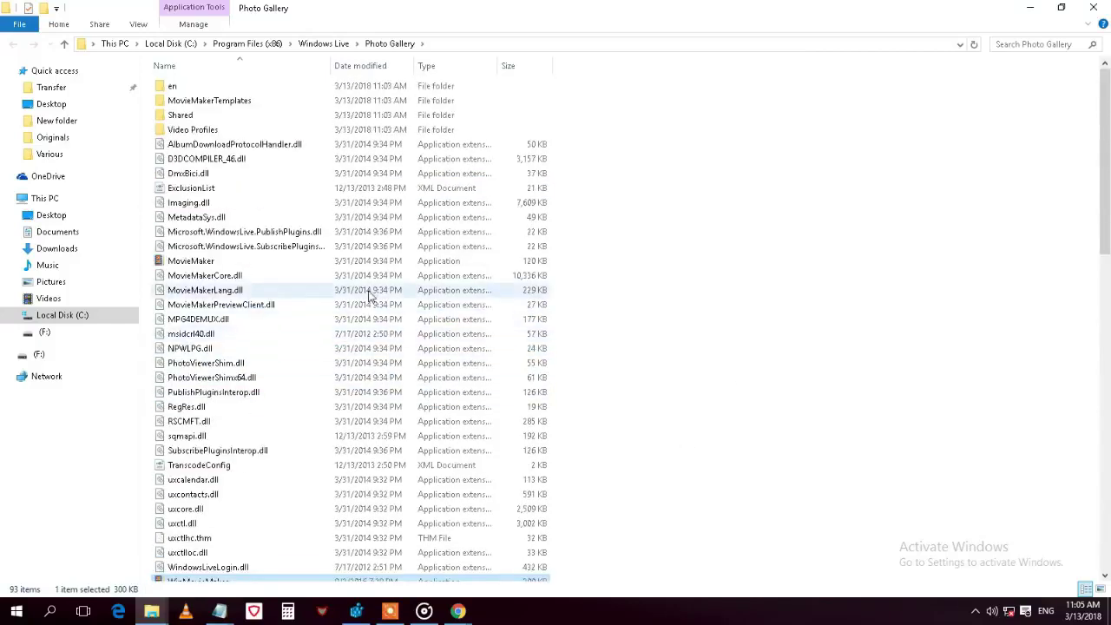
pyautogui.scroll(-8, 371, 310)
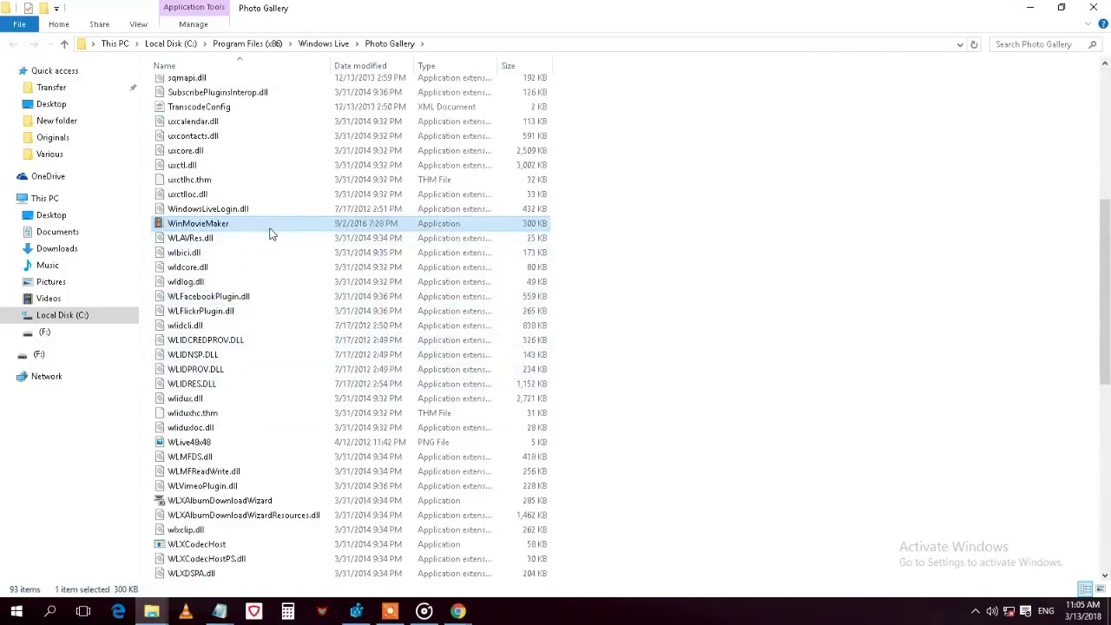
pyautogui.click(1062, 9)
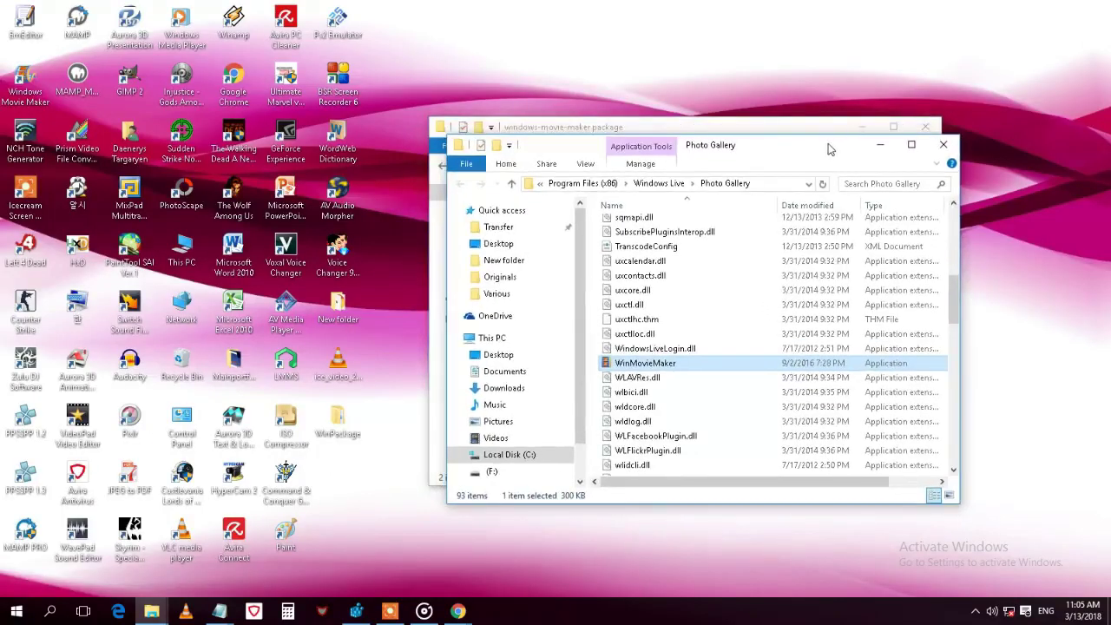
# Step: Move WinMovieMaker from the windows-movie-maker package folder into Photo Gallery, replacing the existing file with administrator permission, and close both folders
pyautogui.moveTo(829, 149); pyautogui.dragTo(466, 112)
pyautogui.moveTo(718, 128); pyautogui.dragTo(851, 136)
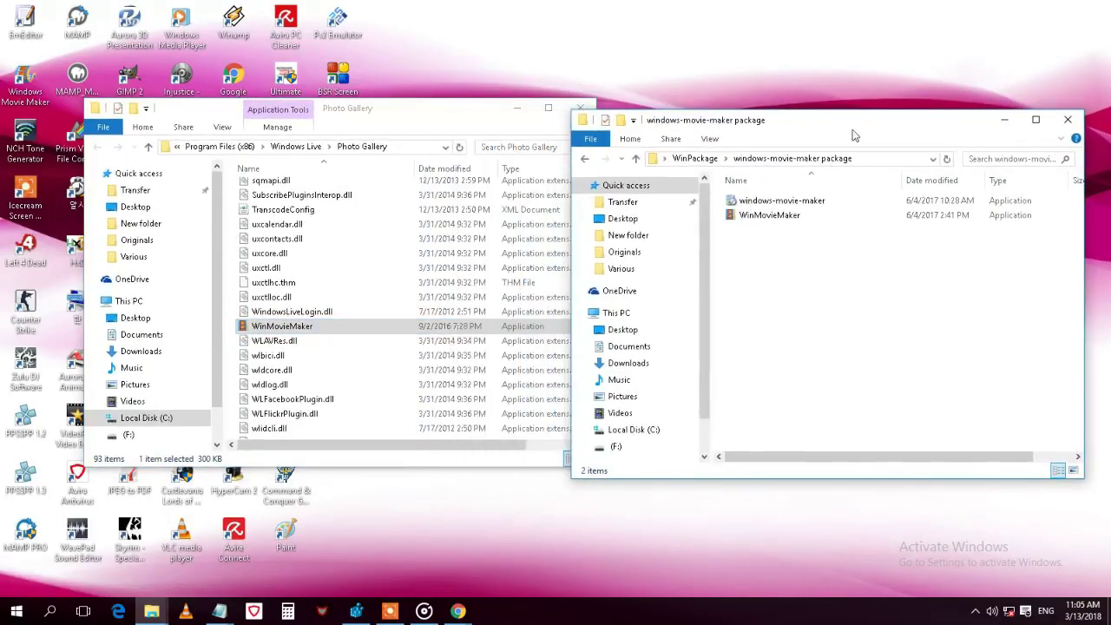
pyautogui.click(777, 223)
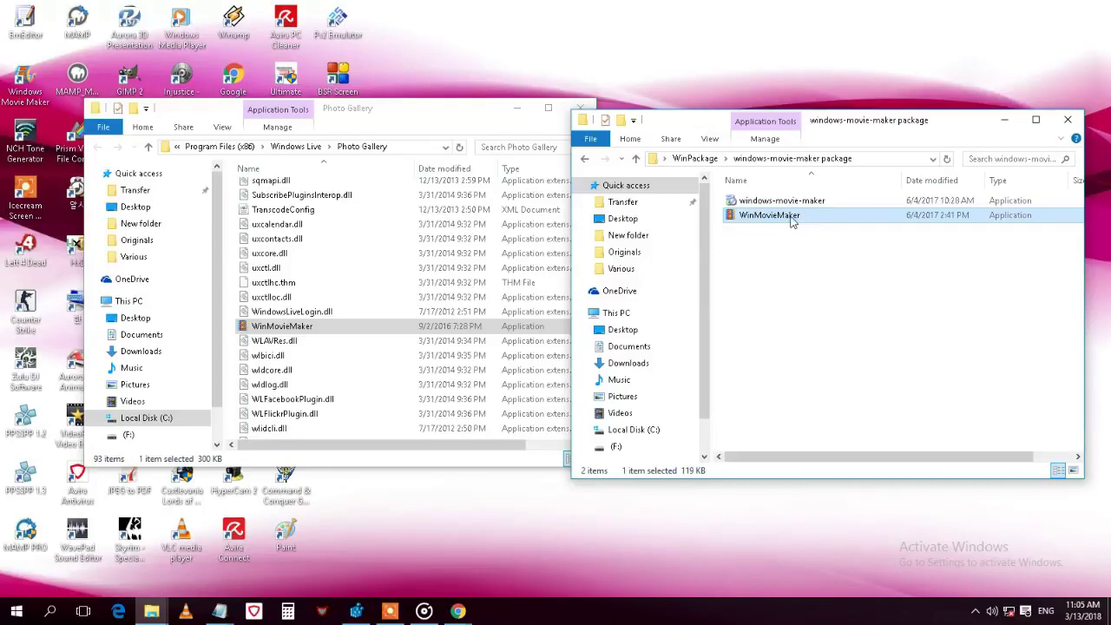
pyautogui.moveTo(758, 239); pyautogui.dragTo(444, 340)
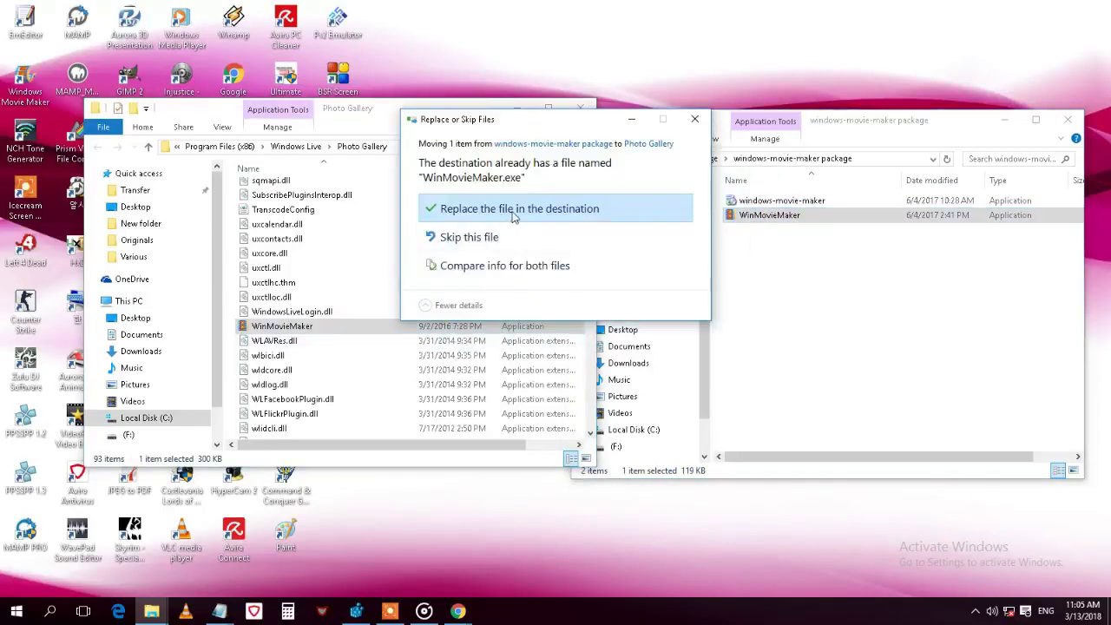
pyautogui.click(515, 217)
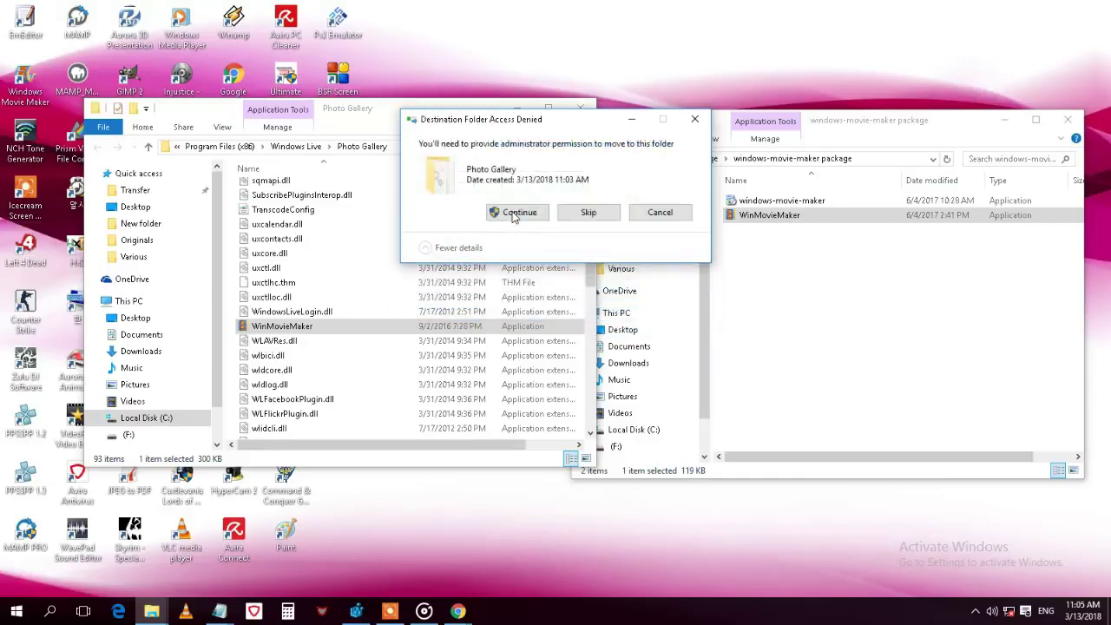
pyautogui.click(516, 212)
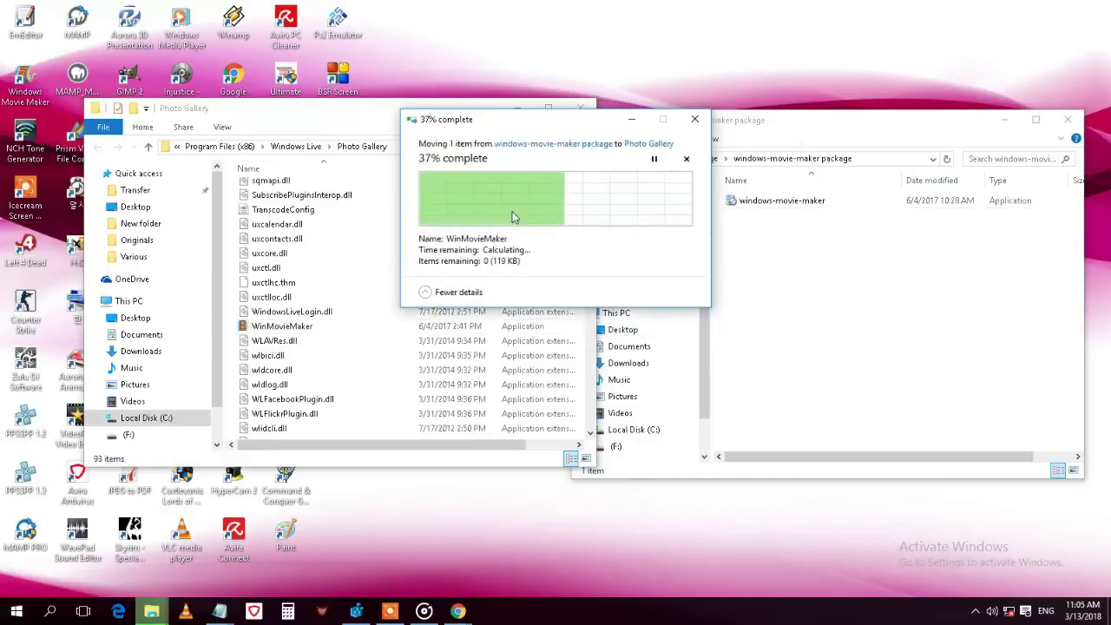
pyautogui.click(1068, 121)
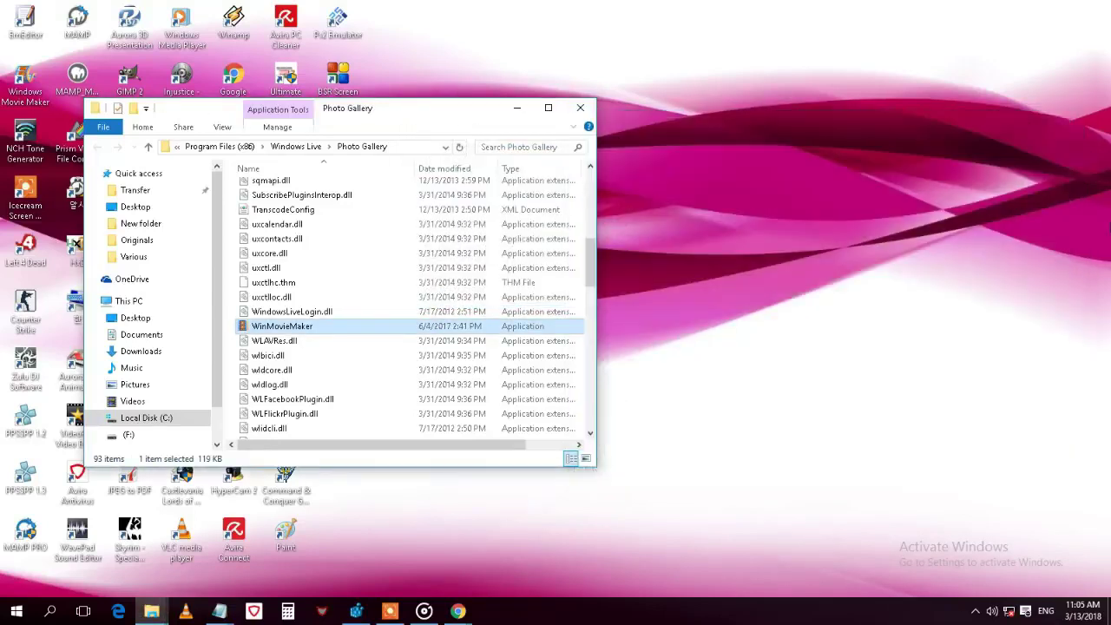
pyautogui.click(548, 109)
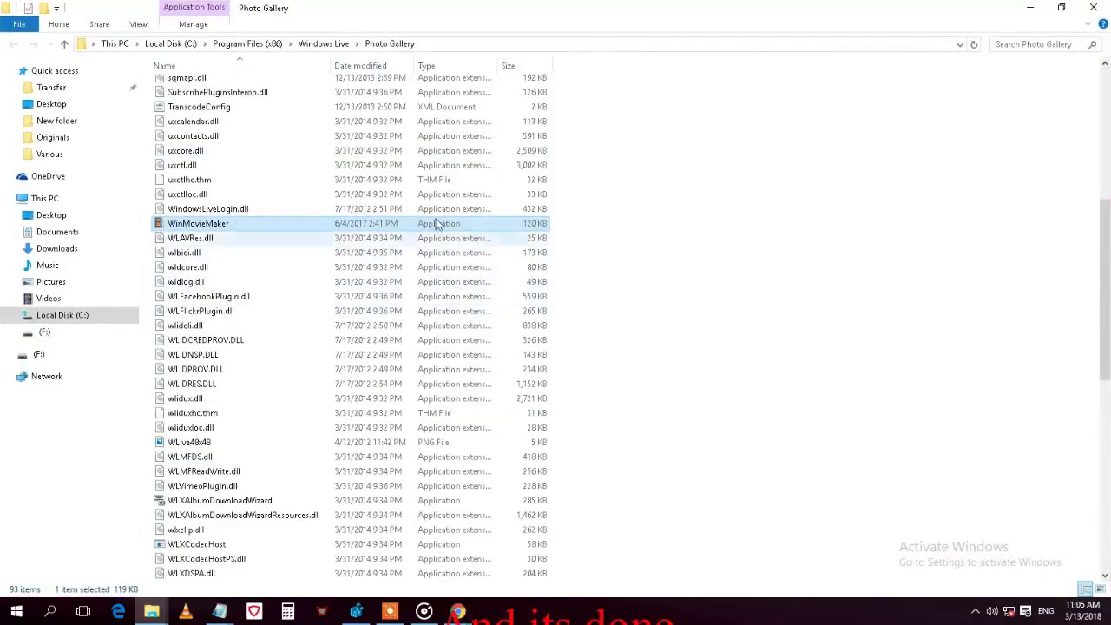
pyautogui.click(1094, 8)
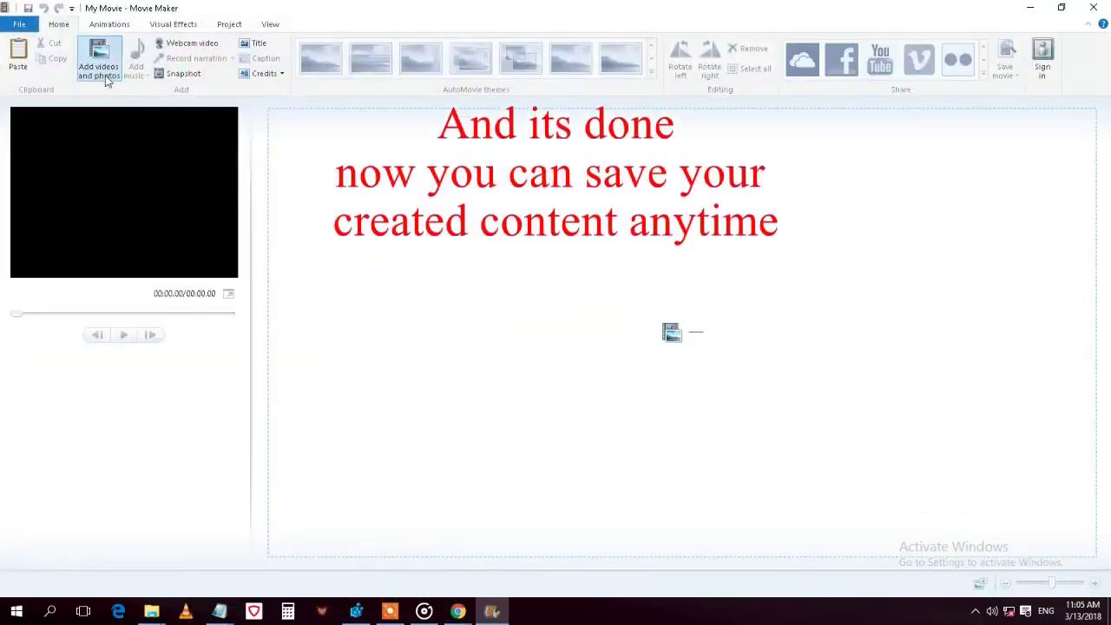
# Step: Add the group photo "a" from the Layout folder to the new movie project
pyautogui.click(107, 80)
pyautogui.moveTo(542, 122); pyautogui.dragTo(545, 164)
pyautogui.click(408, 137)
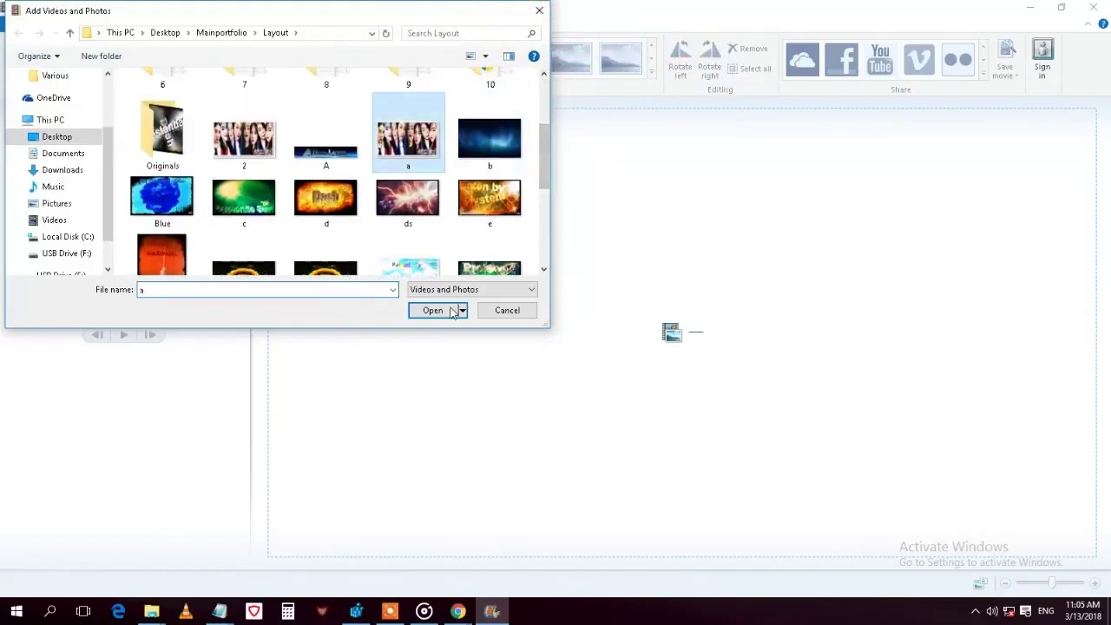
pyautogui.click(433, 310)
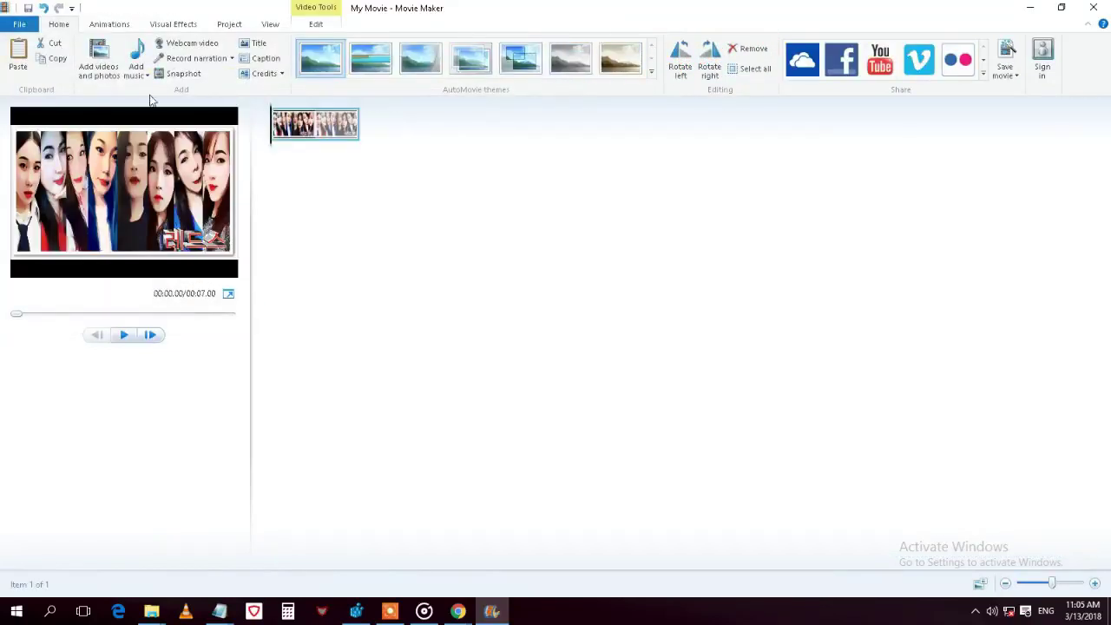
# Step: Add the audio file "noege group" from the Various music folder as the movie's soundtrack
pyautogui.click(144, 77)
pyautogui.click(165, 170)
pyautogui.moveTo(542, 113); pyautogui.dragTo(543, 193)
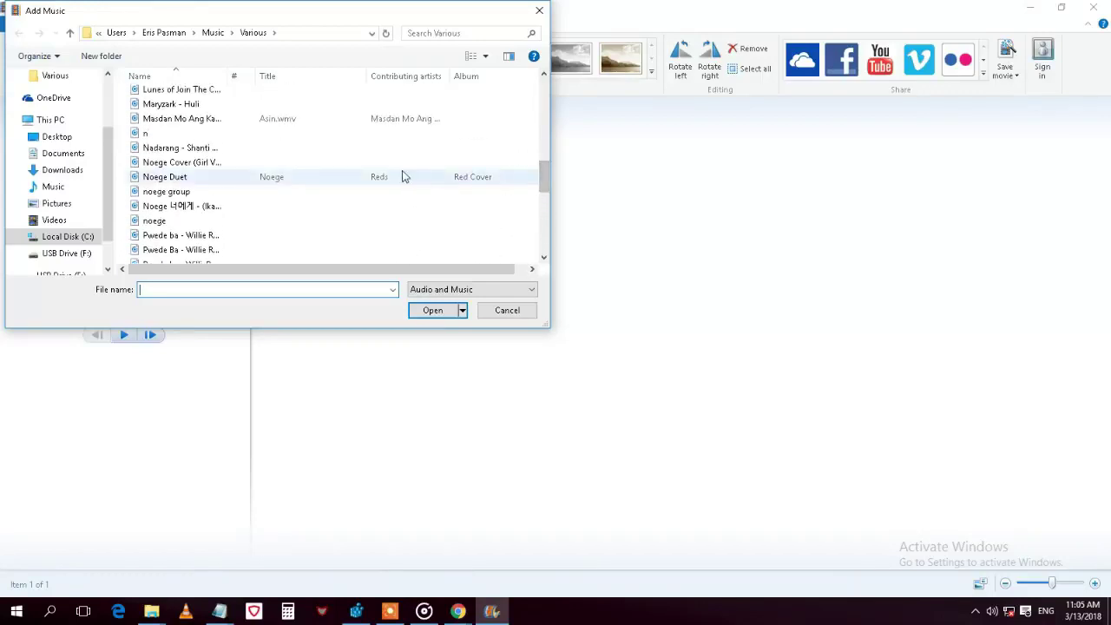
pyautogui.click(231, 194)
pyautogui.click(432, 310)
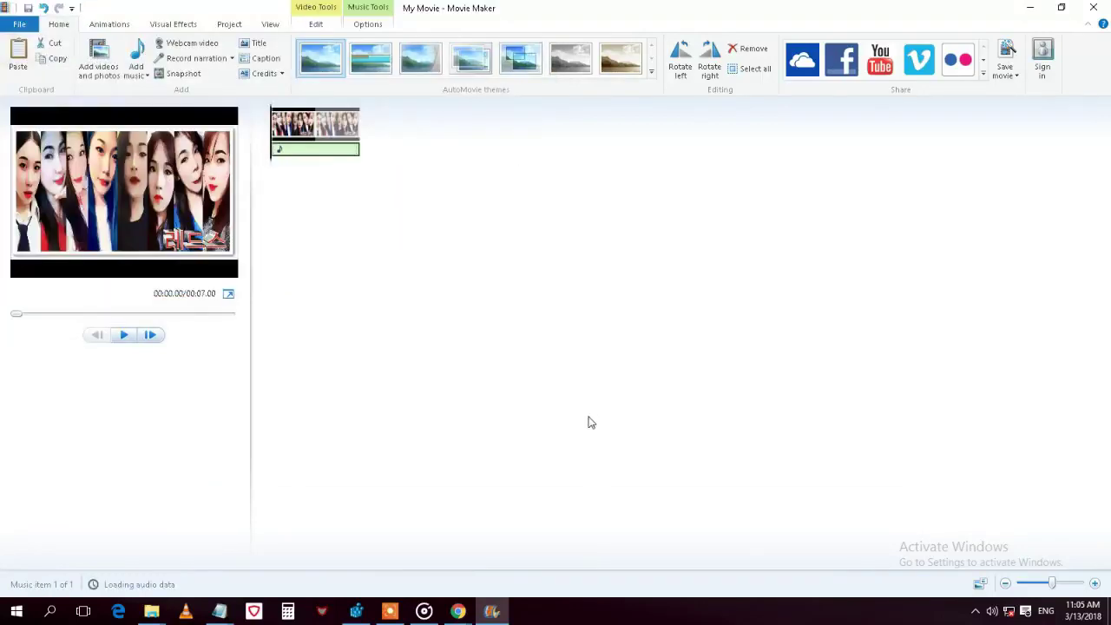
# Step: Apply the blue-purple colour-cycling visual effect from the Motions and Fades group to the photo clip
pyautogui.click(172, 26)
pyautogui.click(223, 26)
pyautogui.click(184, 26)
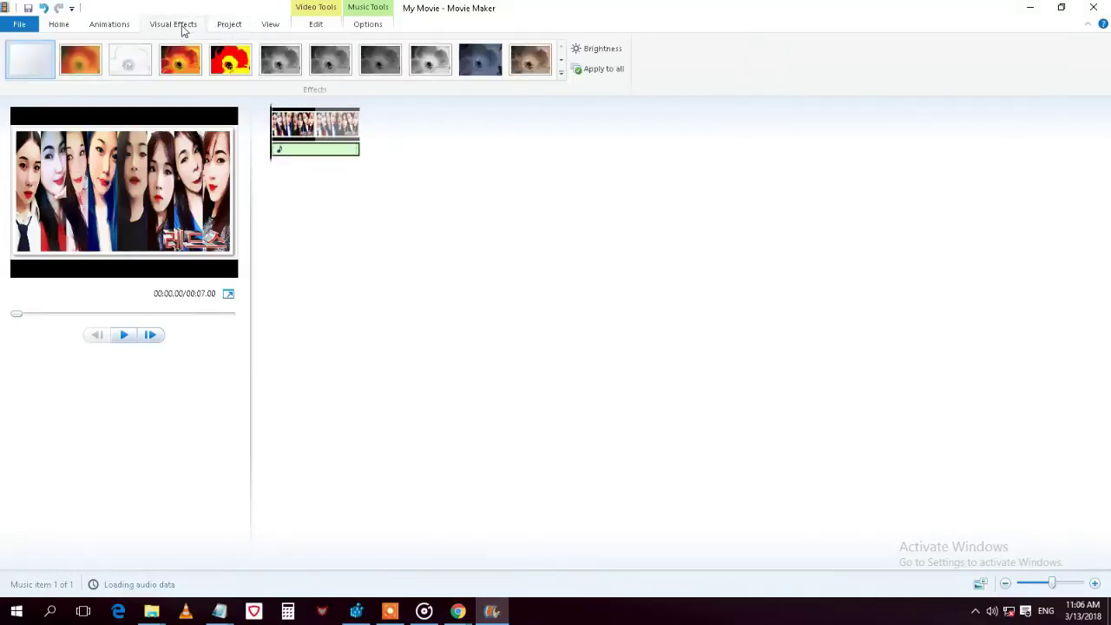
pyautogui.click(560, 61)
pyautogui.click(561, 61)
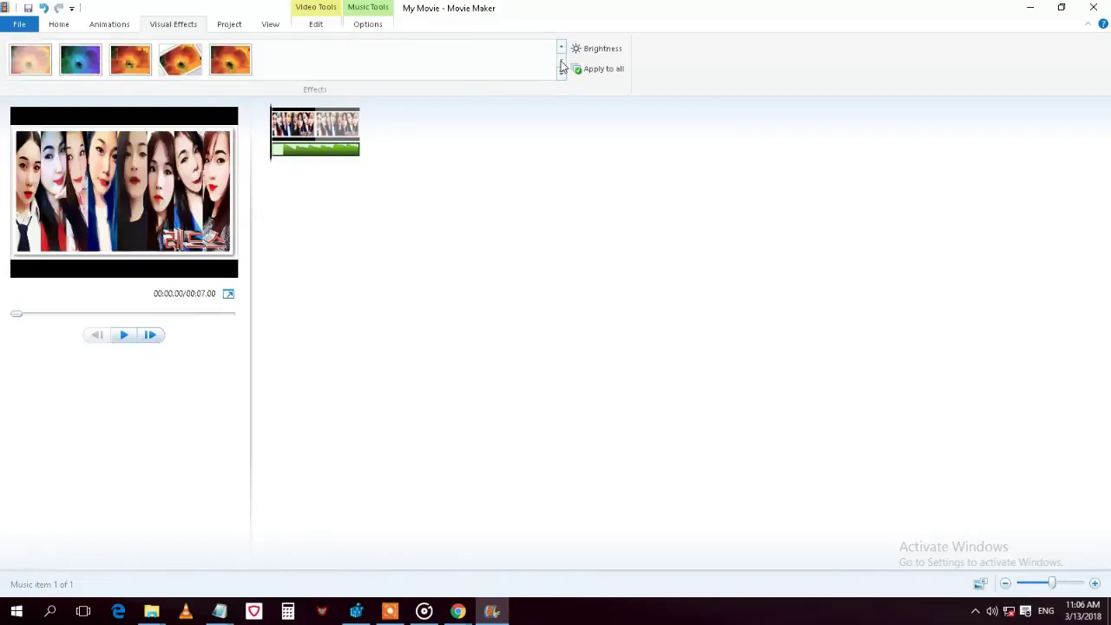
pyautogui.click(562, 76)
pyautogui.moveTo(562, 82); pyautogui.dragTo(562, 142)
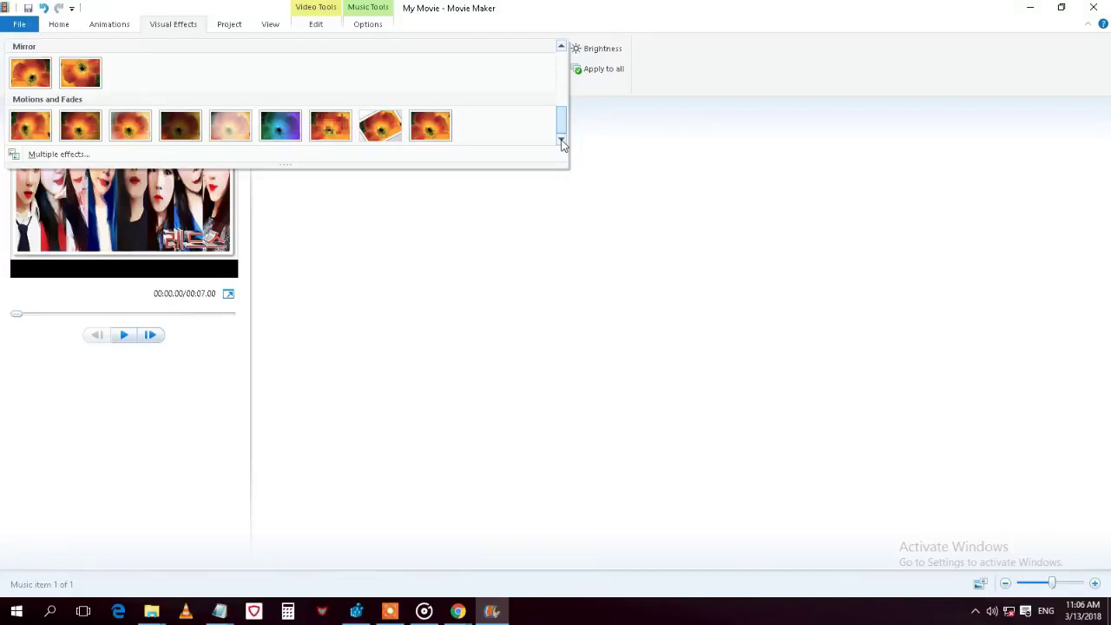
pyautogui.click(271, 128)
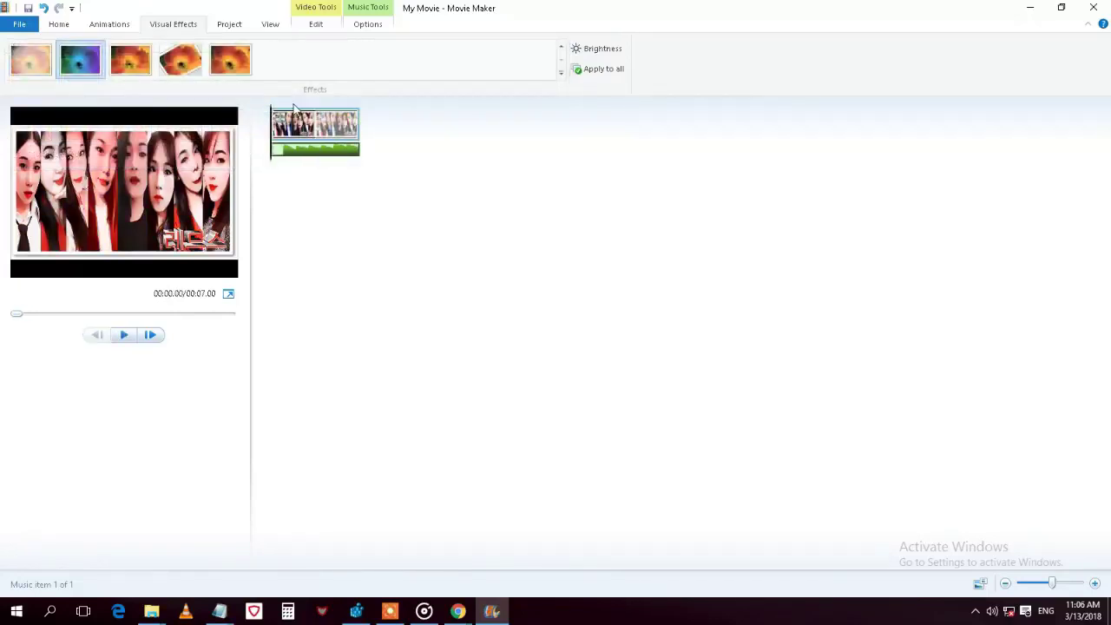
# Step: Fit the movie to the music's length and apply the slanted-panel transition to the photo clip
pyautogui.click(229, 26)
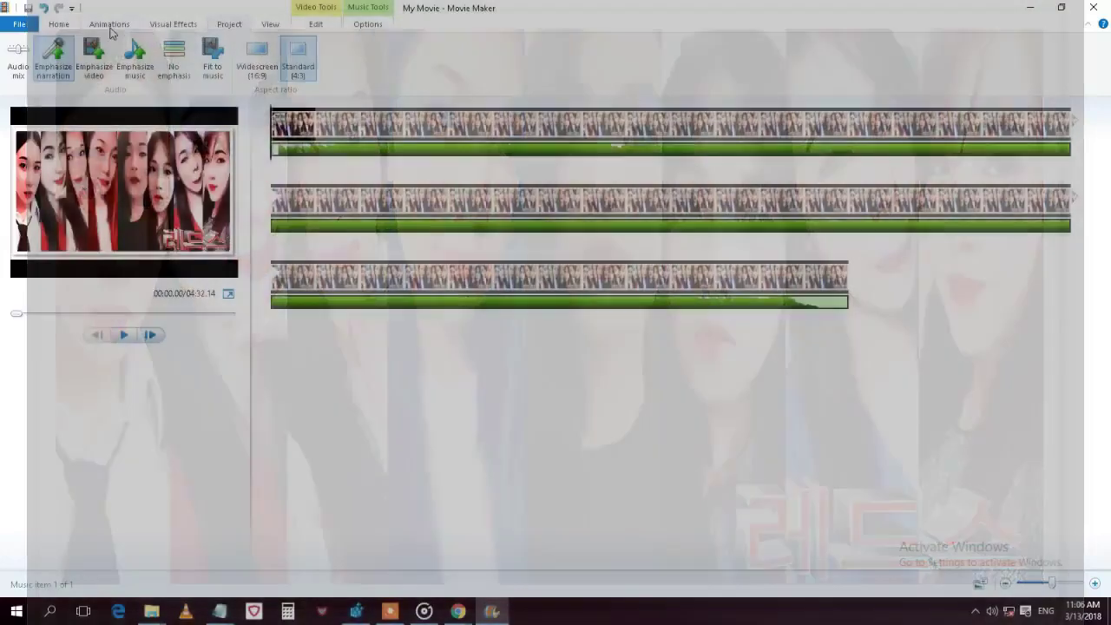
pyautogui.click(109, 24)
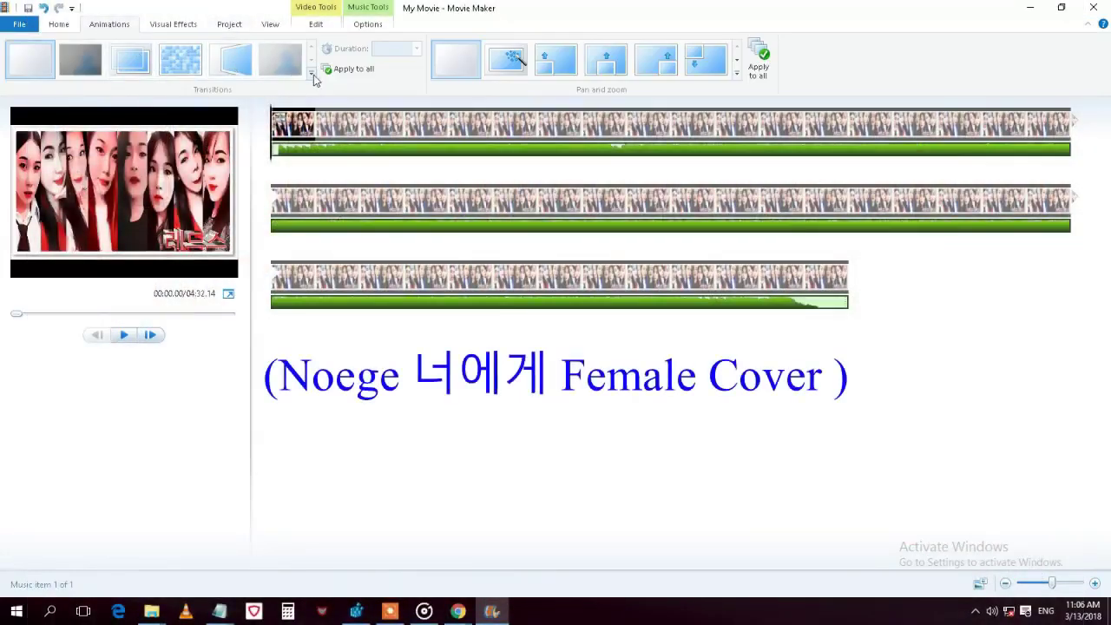
pyautogui.click(231, 59)
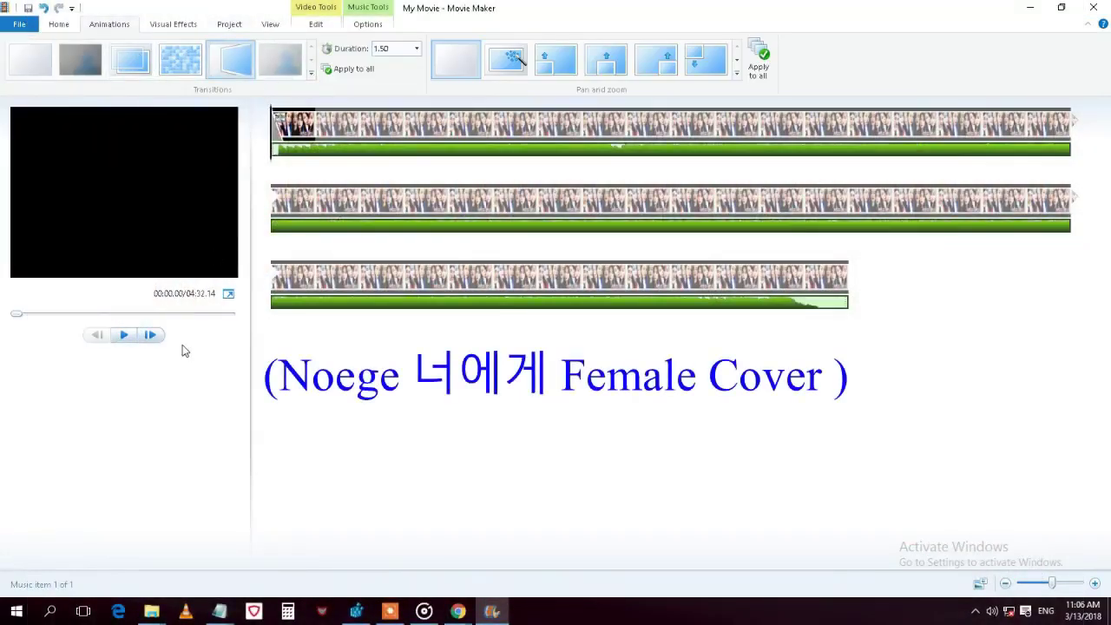
# Step: Play the movie preview from the beginning to check the transition and colour effect
pyautogui.click(124, 334)
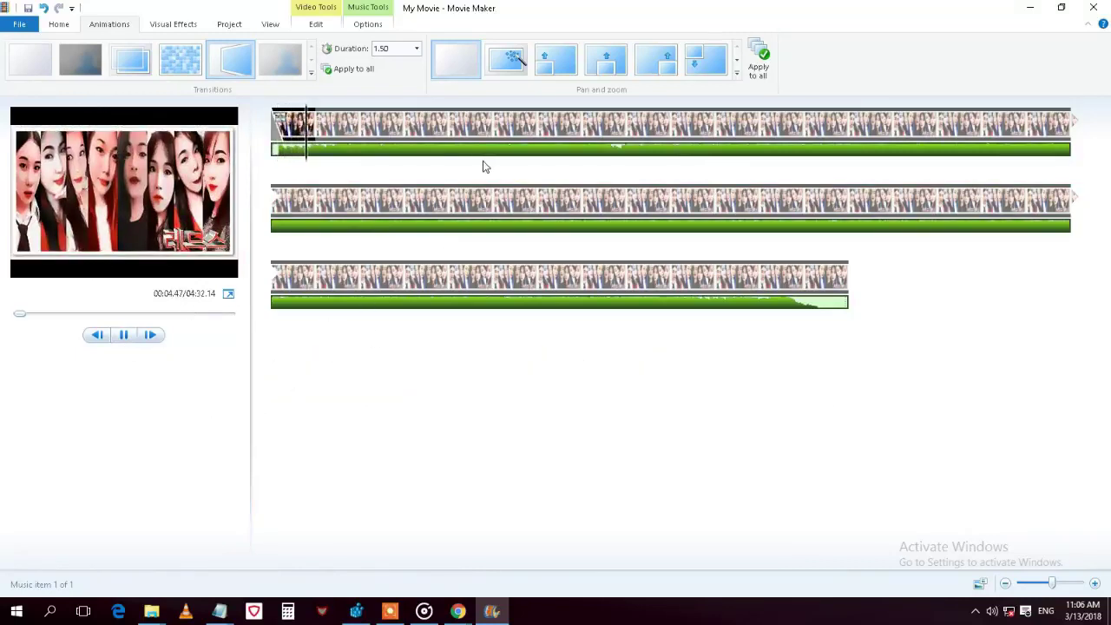
pyautogui.click(450, 149)
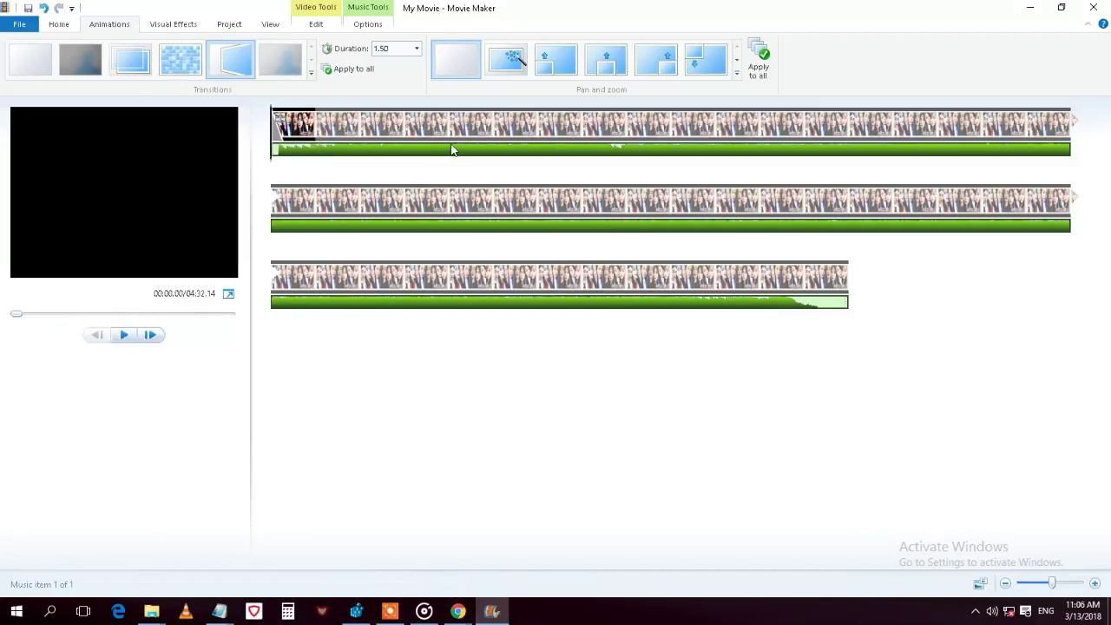
pyautogui.click(129, 339)
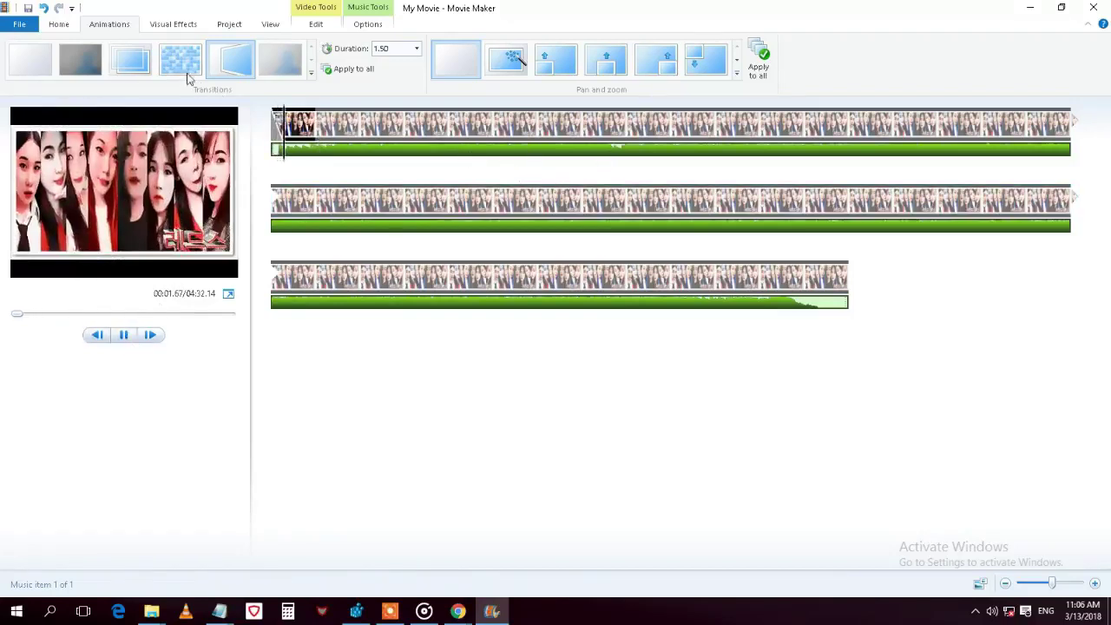
# Step: Save the movie to the Desktop as My Movie in MPEG-4/H.264 format using the recommended project setting
pyautogui.click(58, 23)
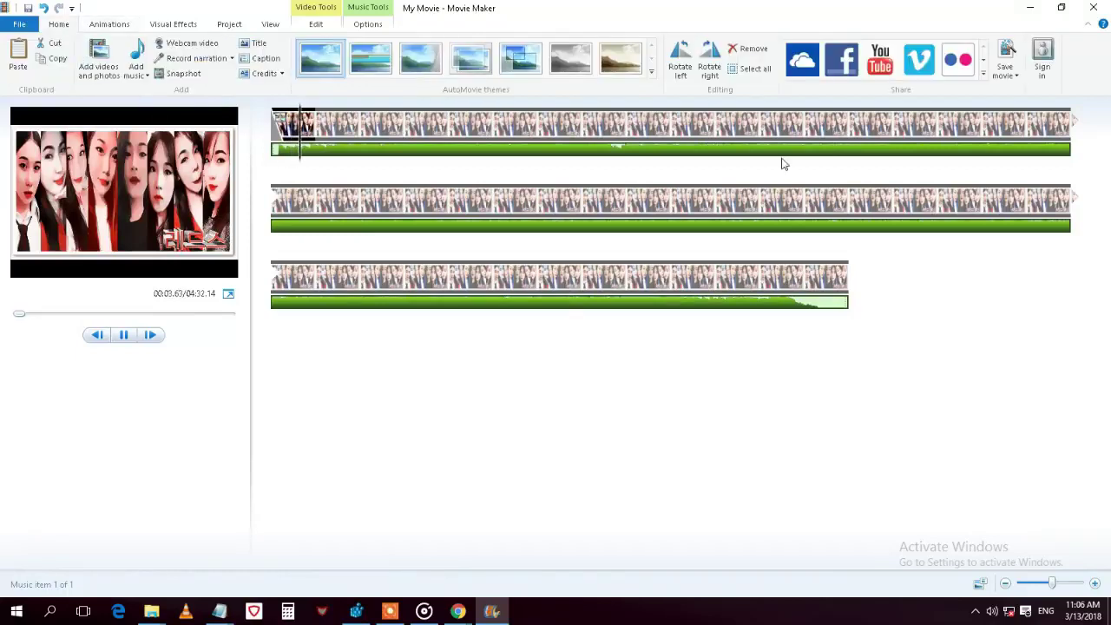
pyautogui.click(1014, 77)
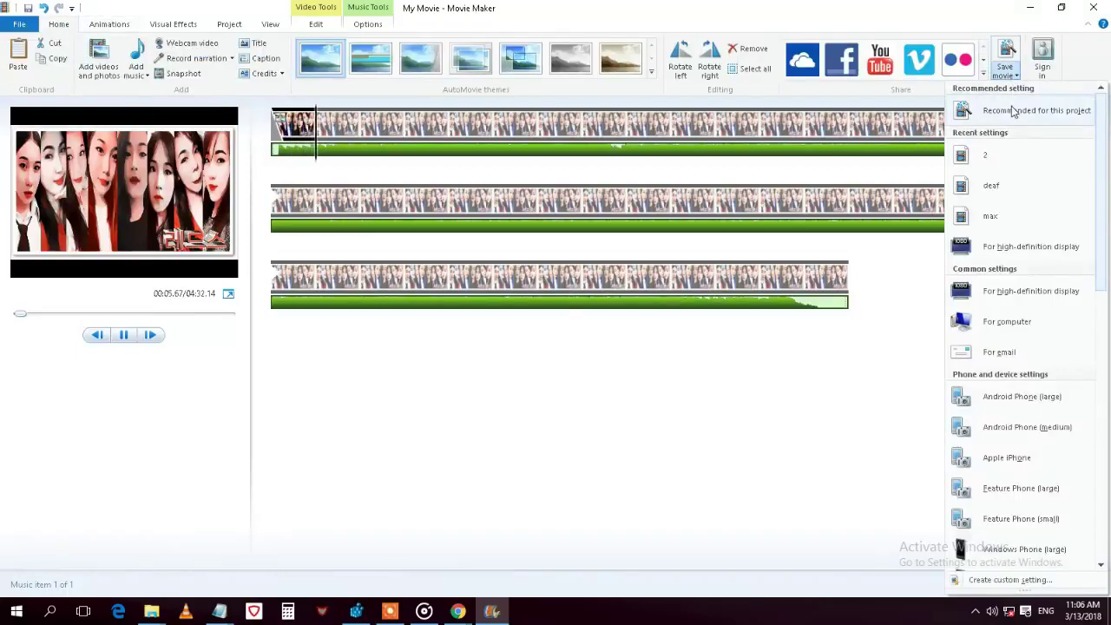
pyautogui.click(1011, 110)
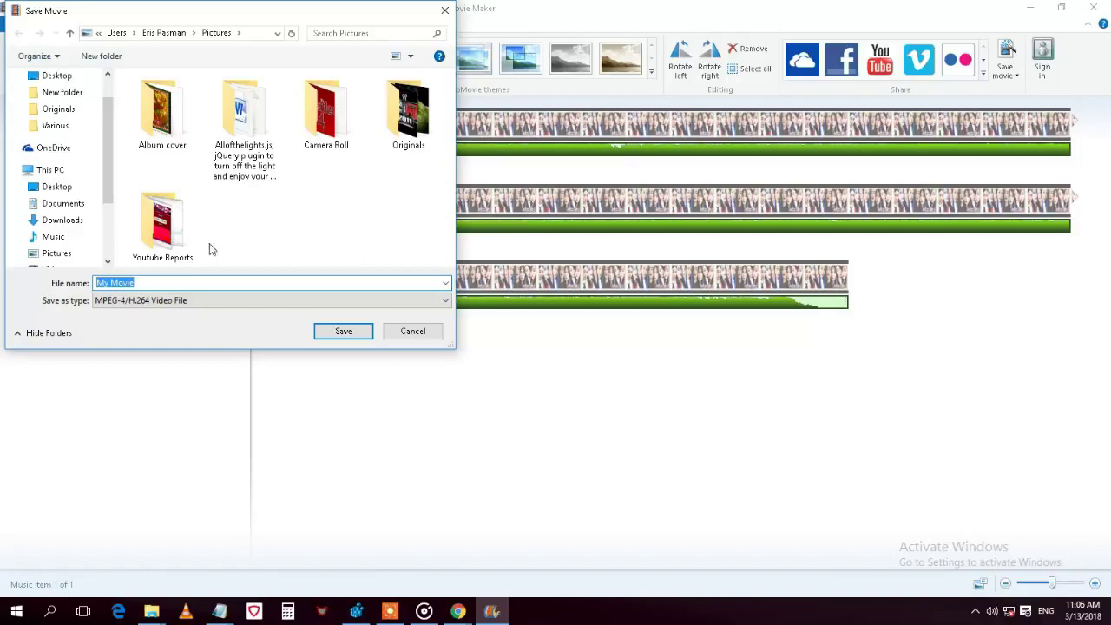
pyautogui.click(63, 76)
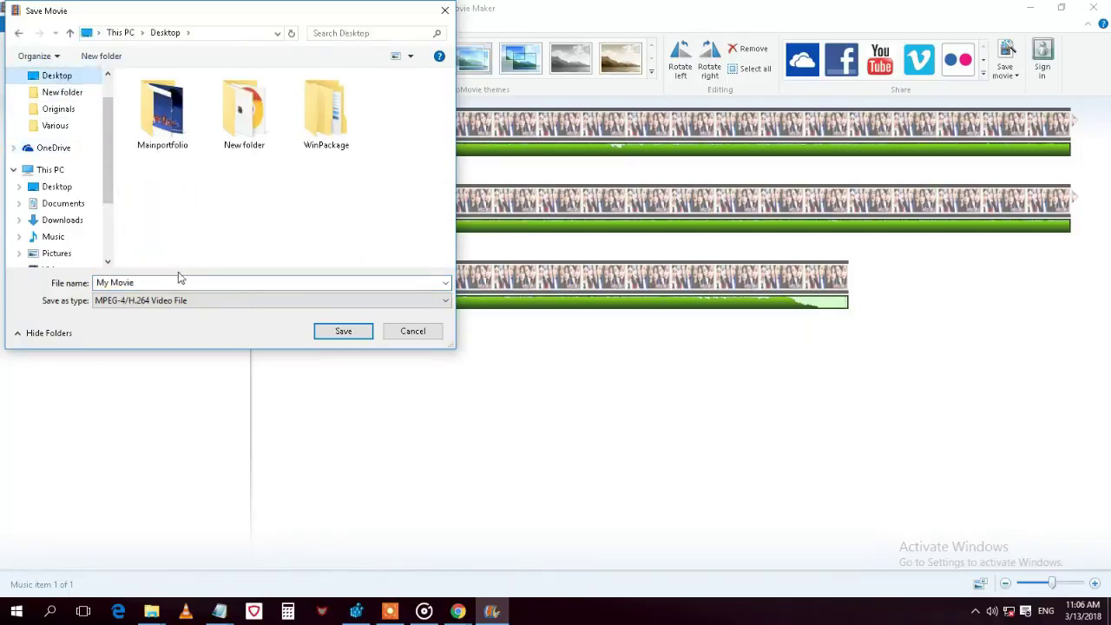
pyautogui.click(344, 333)
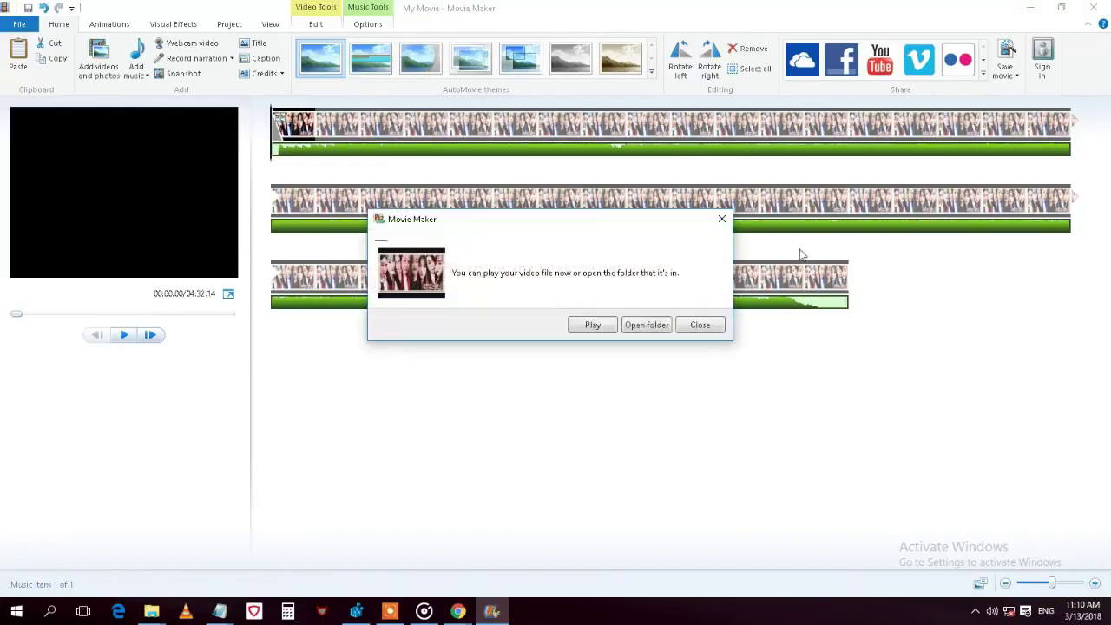
# Step: Open the folder holding the saved movie, play My Movie, and restore the player window to a smaller size
pyautogui.click(653, 324)
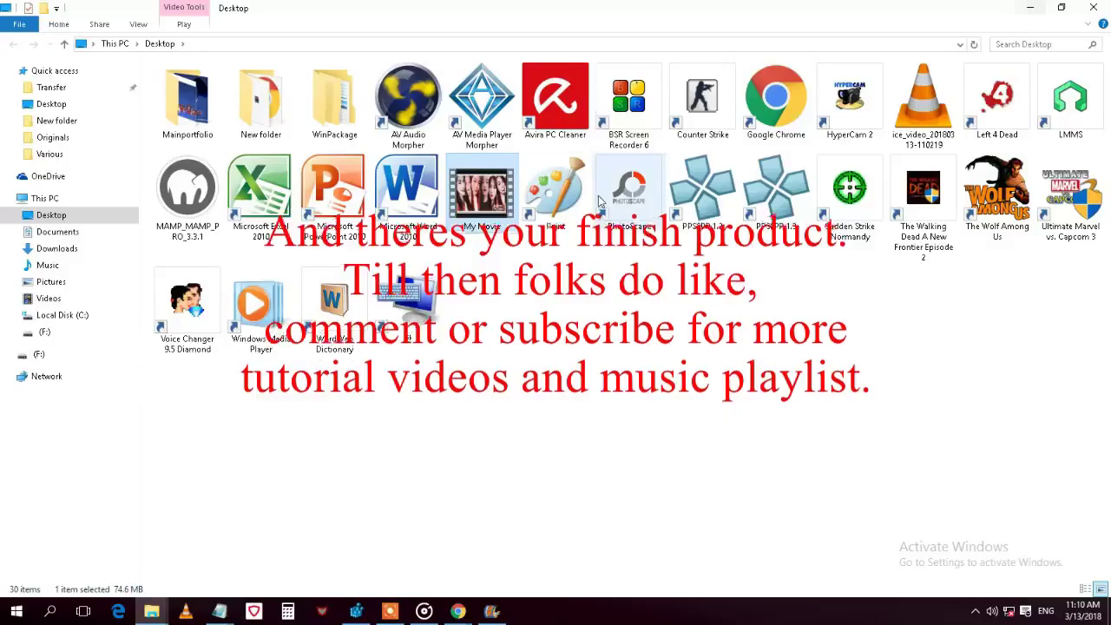
pyautogui.press('Return')
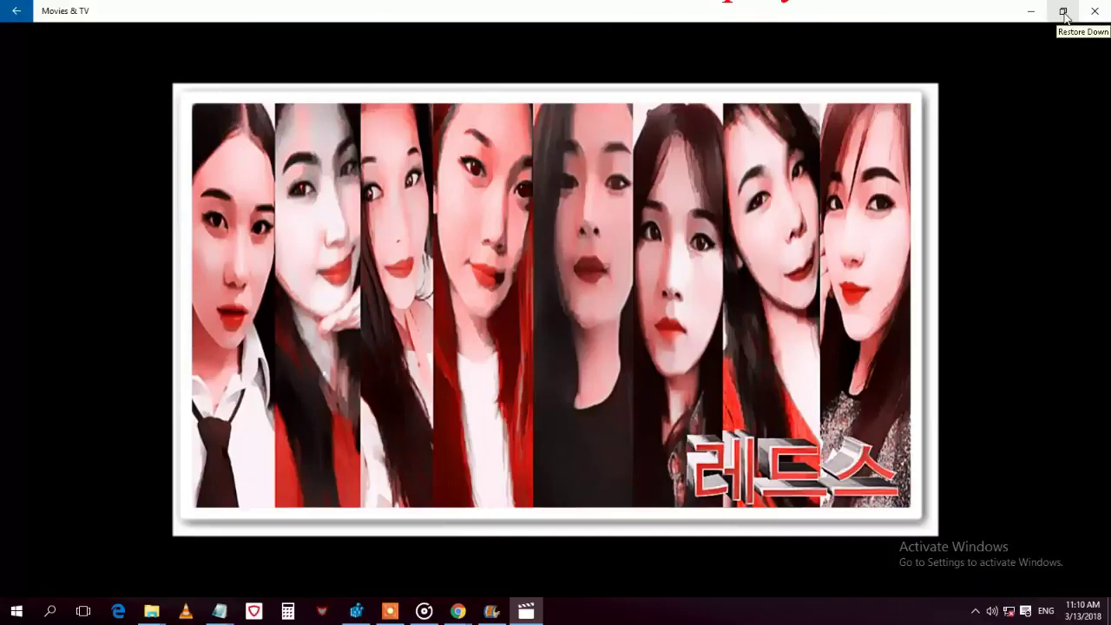
pyautogui.click(1062, 10)
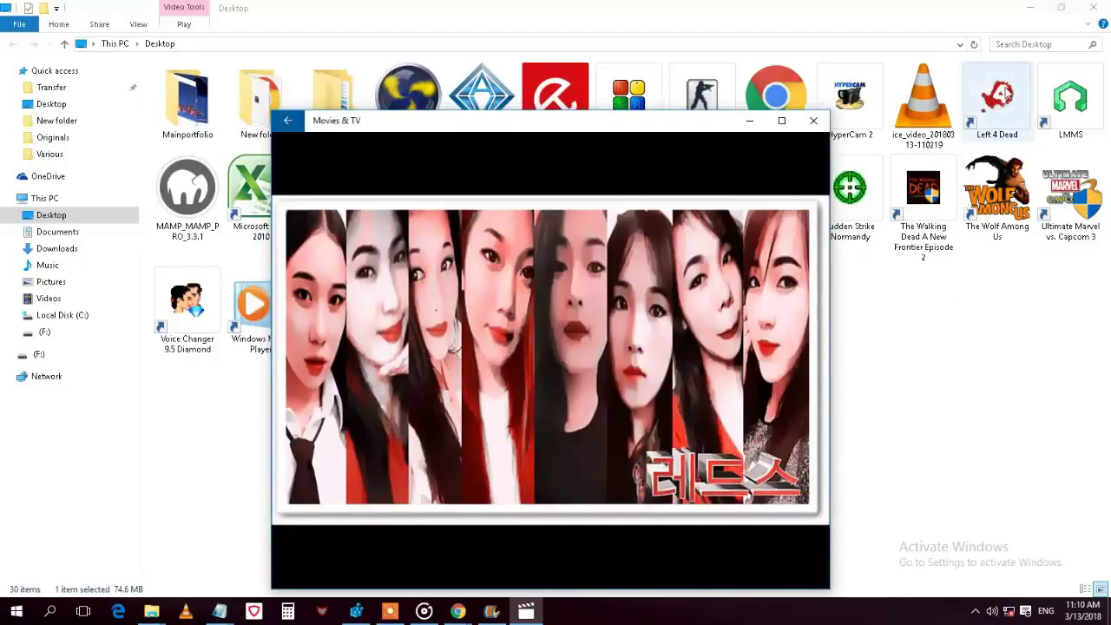
# Step: Minimize the Desktop folder and Movie Maker windows and reposition the video player over the desktop
pyautogui.moveTo(705, 124); pyautogui.dragTo(679, 42)
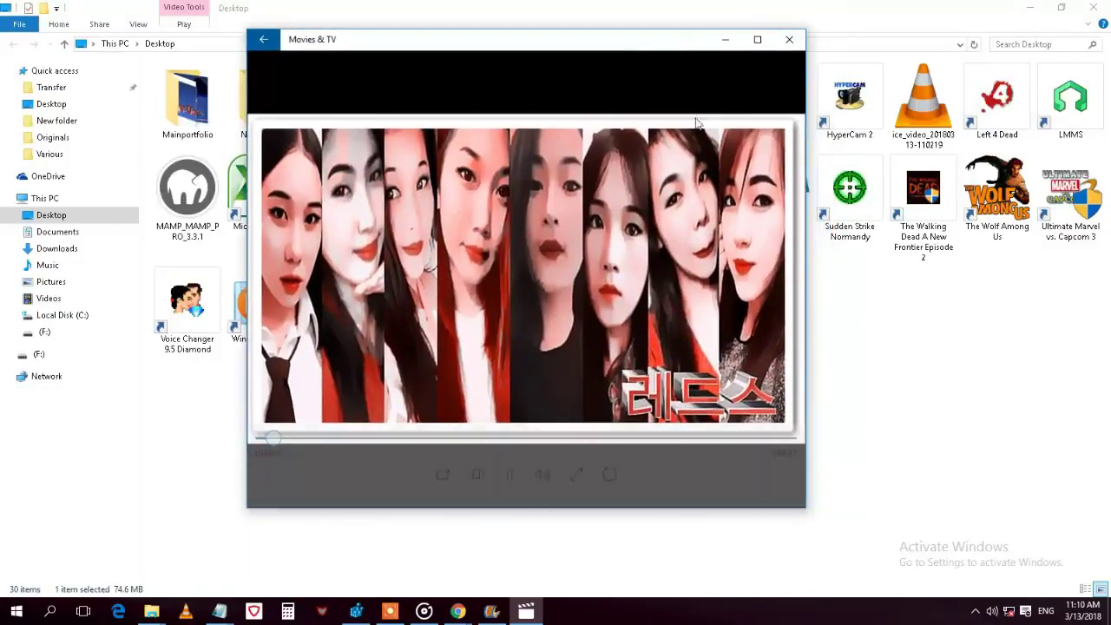
pyautogui.click(1024, 12)
pyautogui.click(1030, 7)
pyautogui.click(1033, 12)
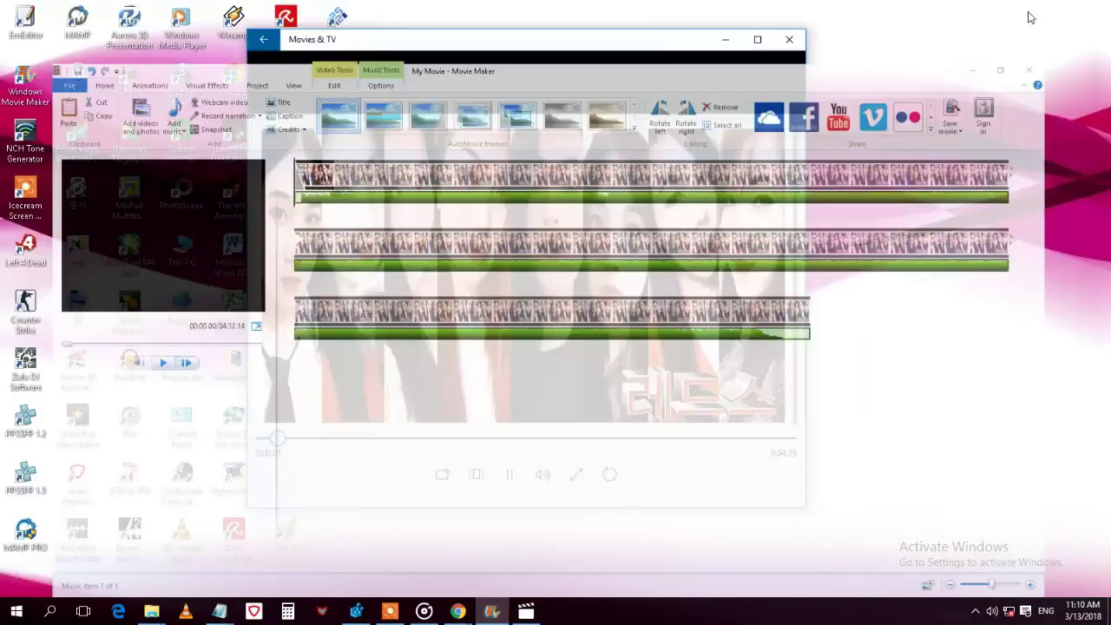
pyautogui.moveTo(632, 44); pyautogui.dragTo(729, 39)
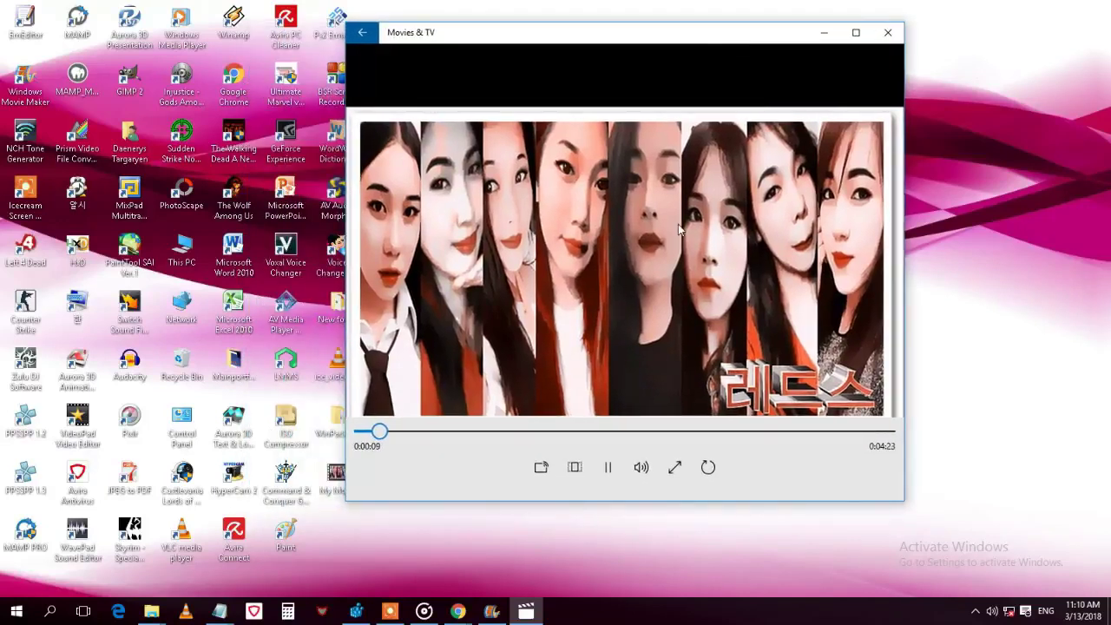
# Step: Skip through the saved movie to its end to review the colour changes, and close the player
pyautogui.click(422, 437)
pyautogui.click(518, 437)
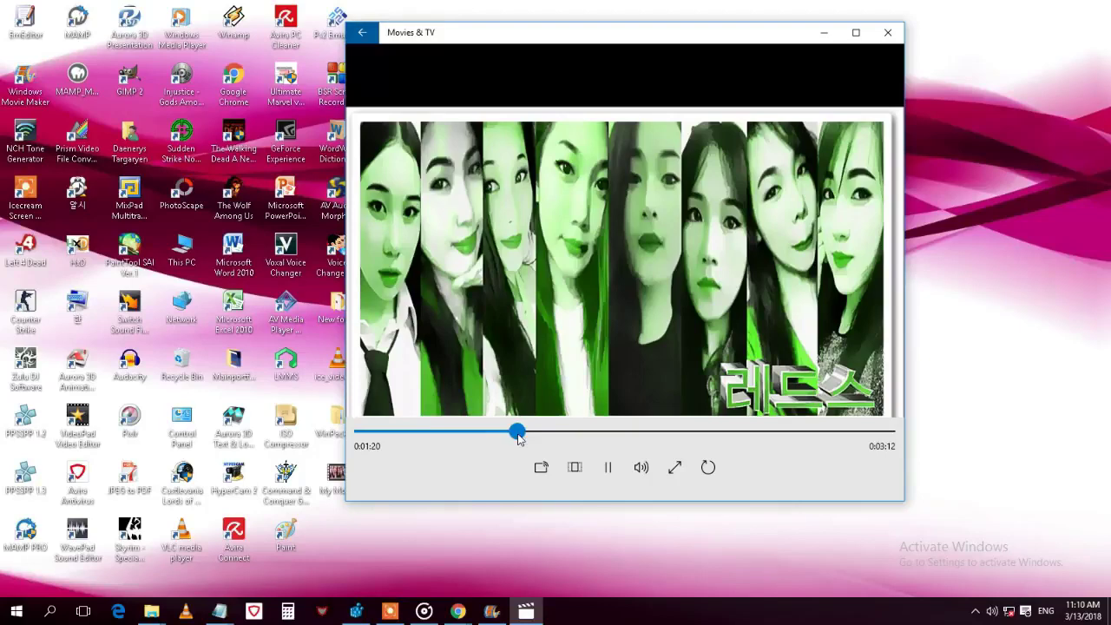
pyautogui.click(553, 436)
pyautogui.click(606, 437)
pyautogui.click(639, 437)
pyautogui.click(682, 436)
pyautogui.click(725, 437)
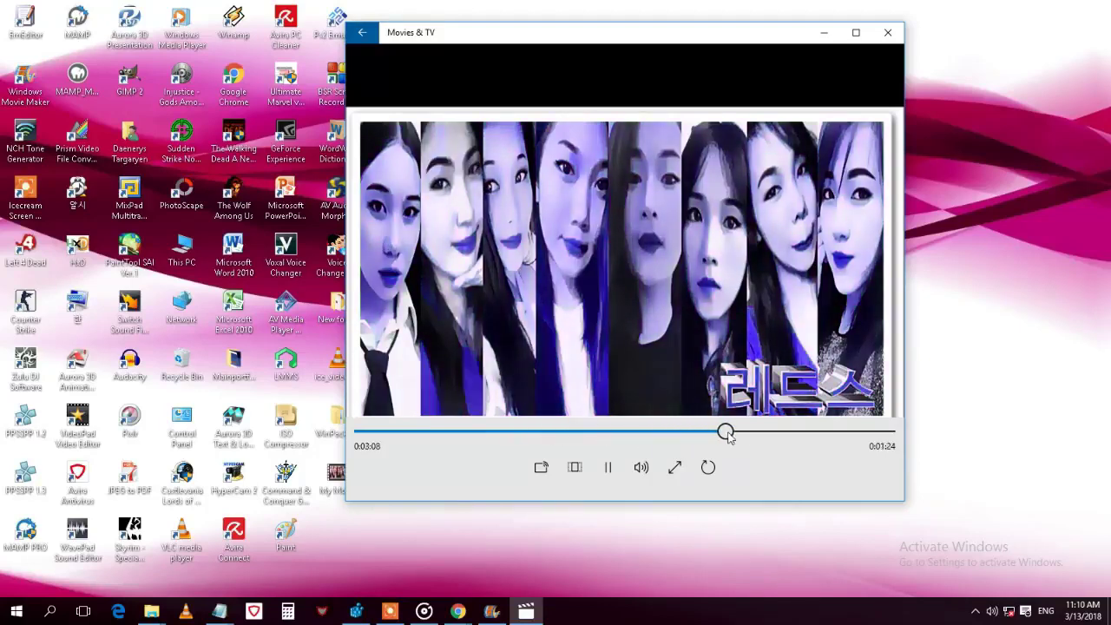
pyautogui.click(768, 436)
pyautogui.click(805, 437)
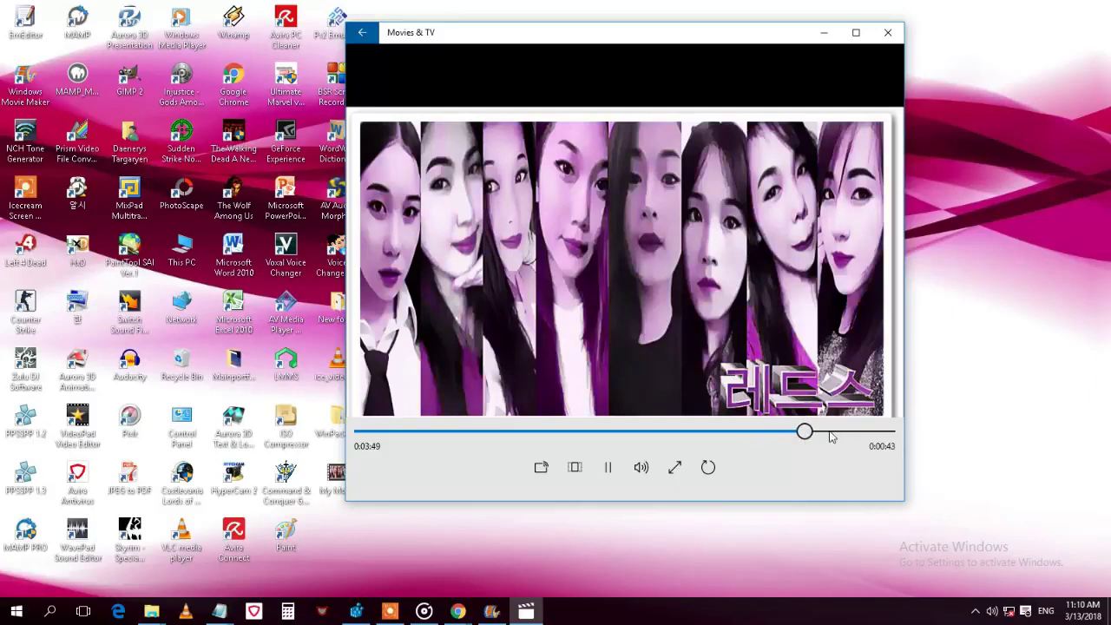
pyautogui.click(835, 437)
pyautogui.click(868, 437)
pyautogui.click(884, 437)
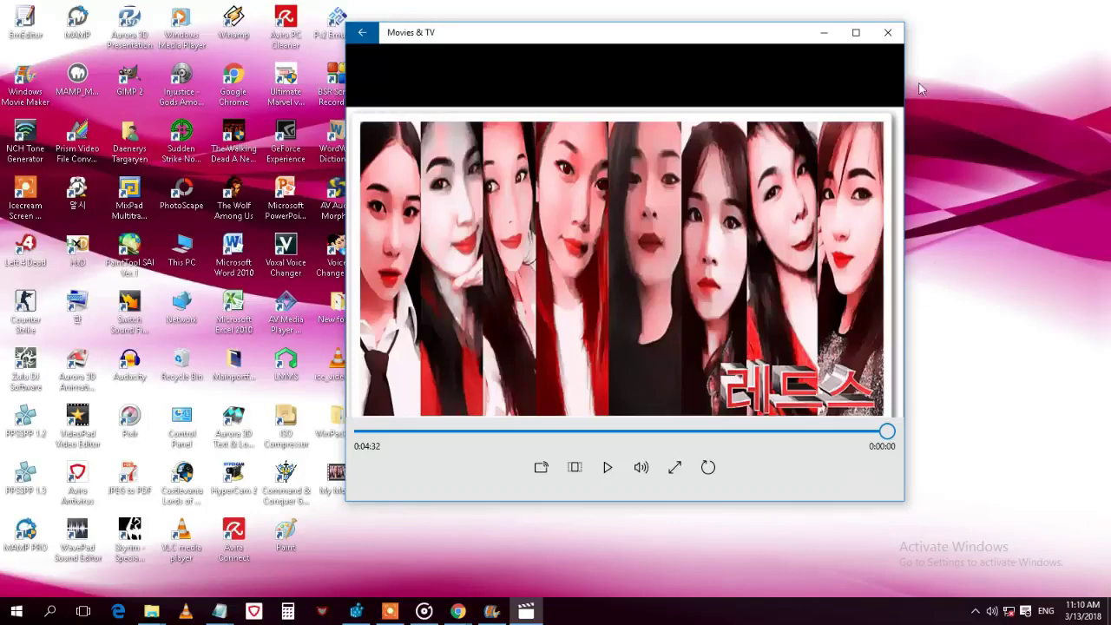
pyautogui.click(889, 33)
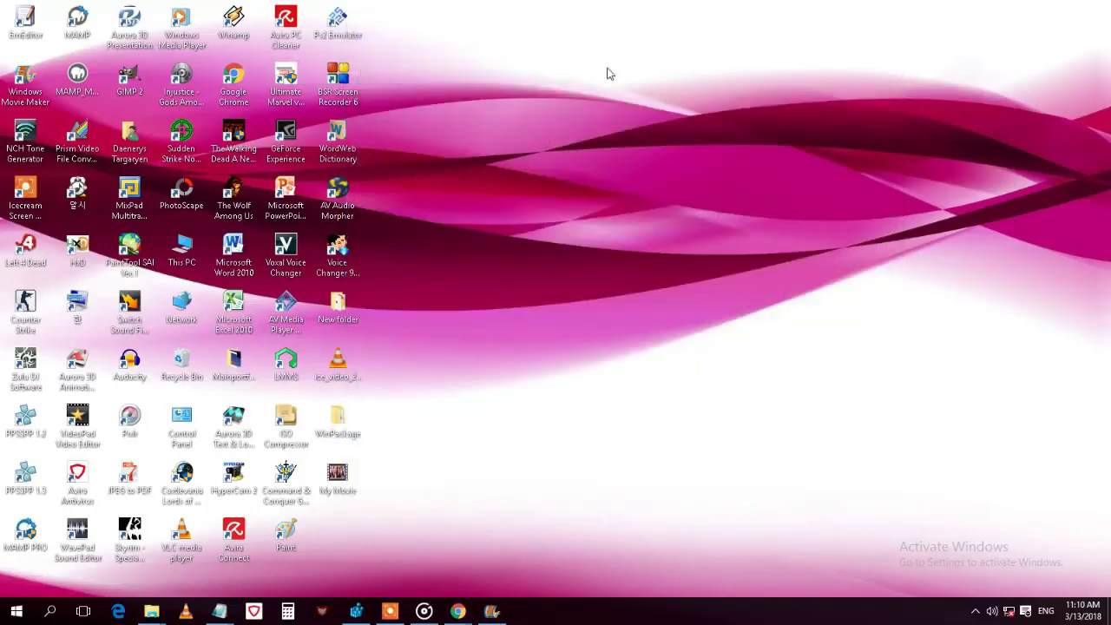
pyautogui.click(390, 611)
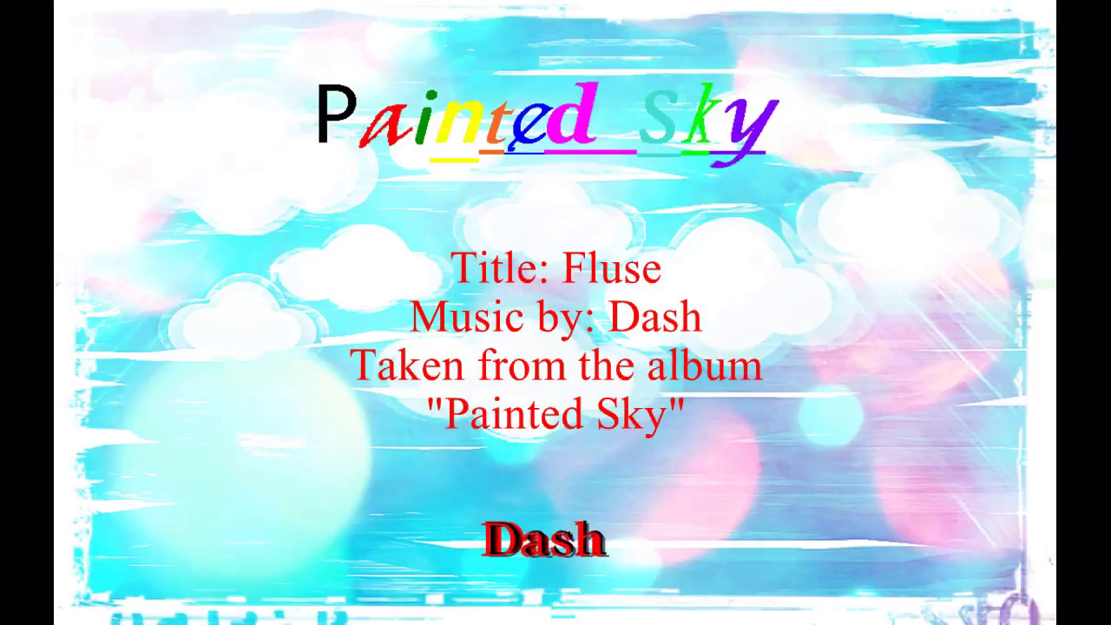